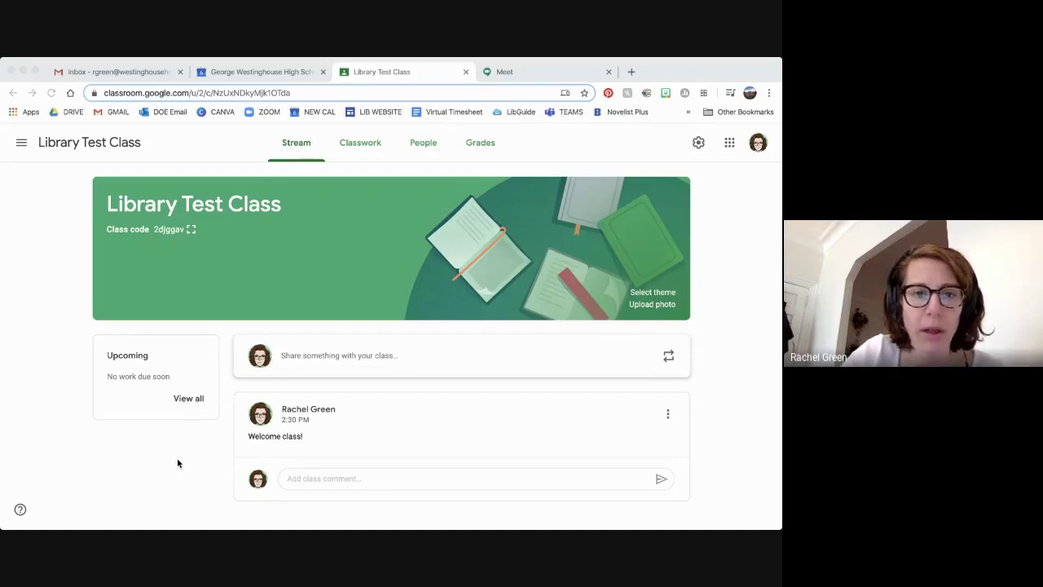
# Switch from the Library Test Class in Classroom to the school's Google Calendar week view
pyautogui.click(178, 463)
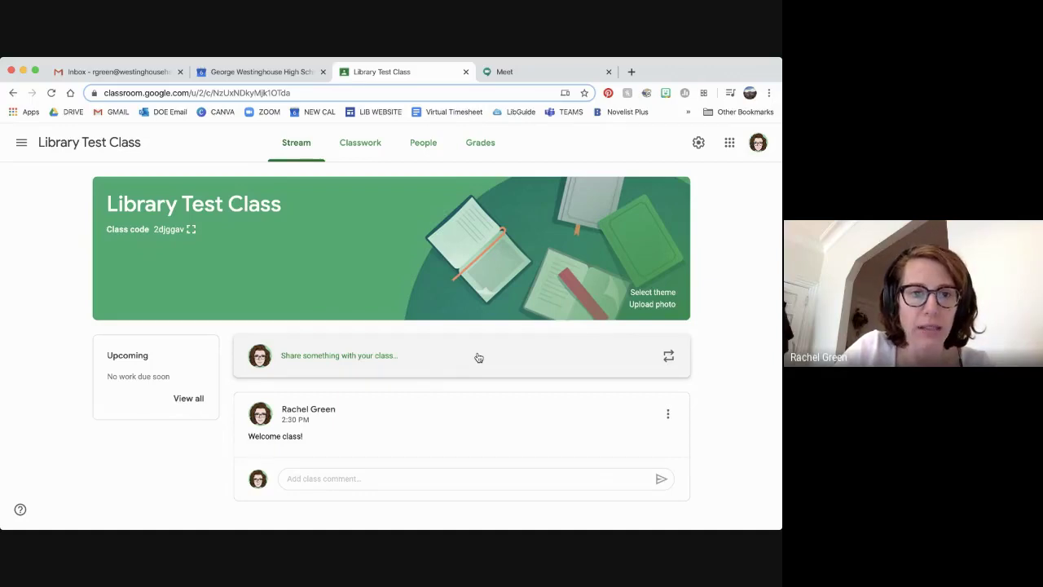
pyautogui.click(284, 73)
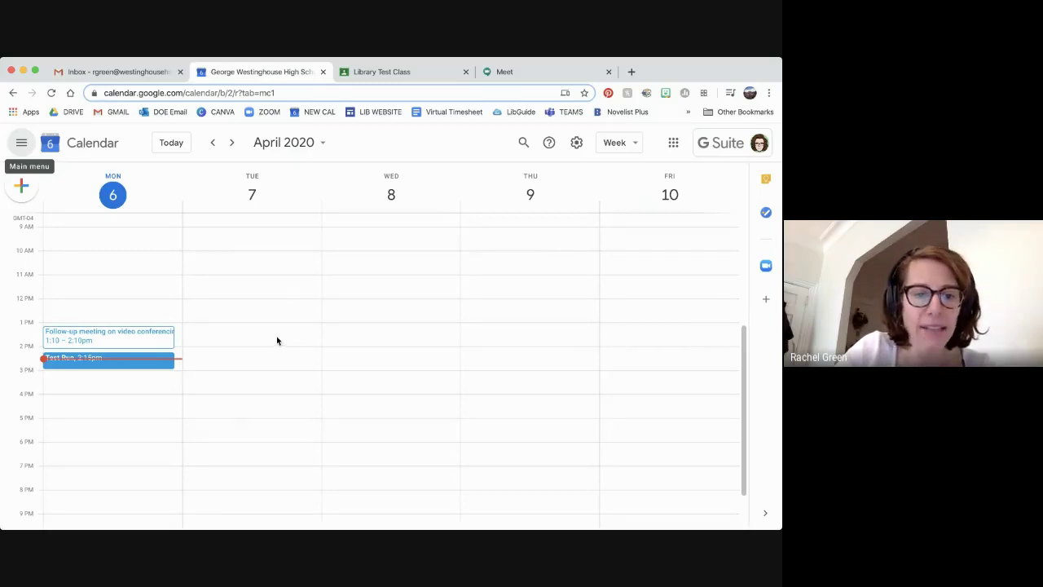
# Block out Tuesday April 7, 1:30–3:00pm as 'Library Virtual Hours' and open the full event editor
pyautogui.moveTo(276, 341); pyautogui.dragTo(277, 365)
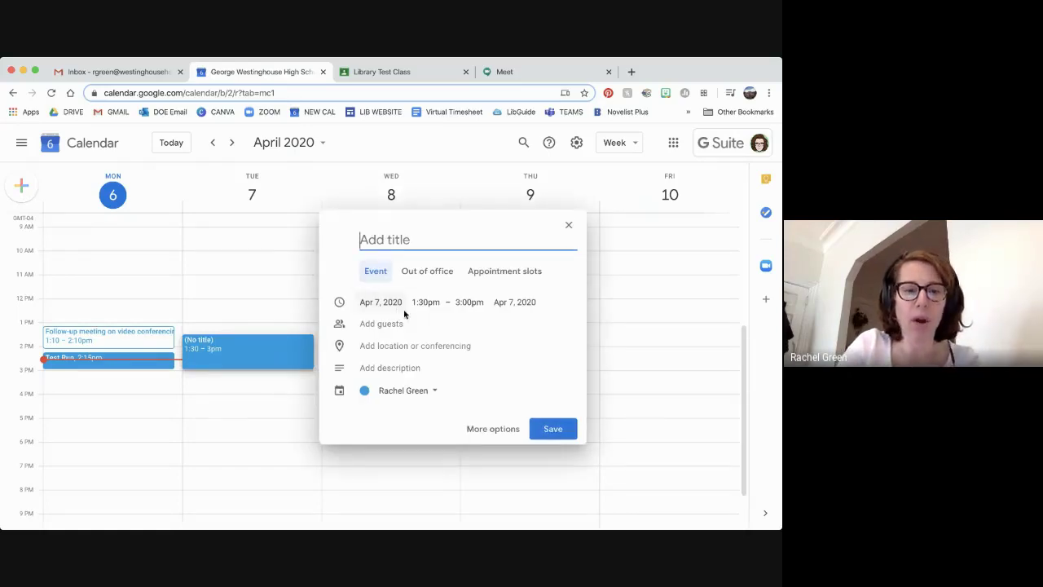
pyautogui.write('Library Vi')
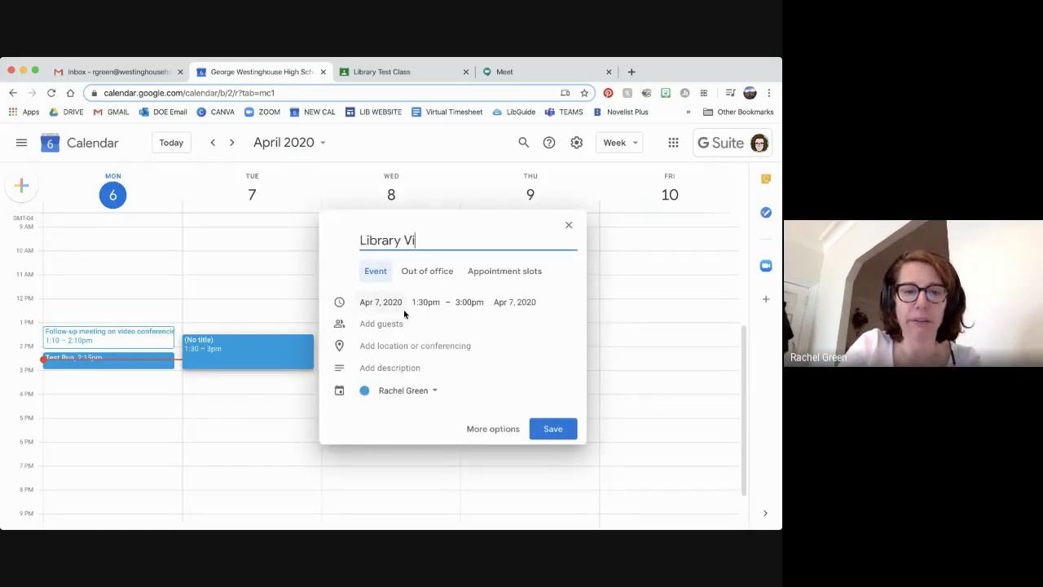
pyautogui.write('rtual Hours')
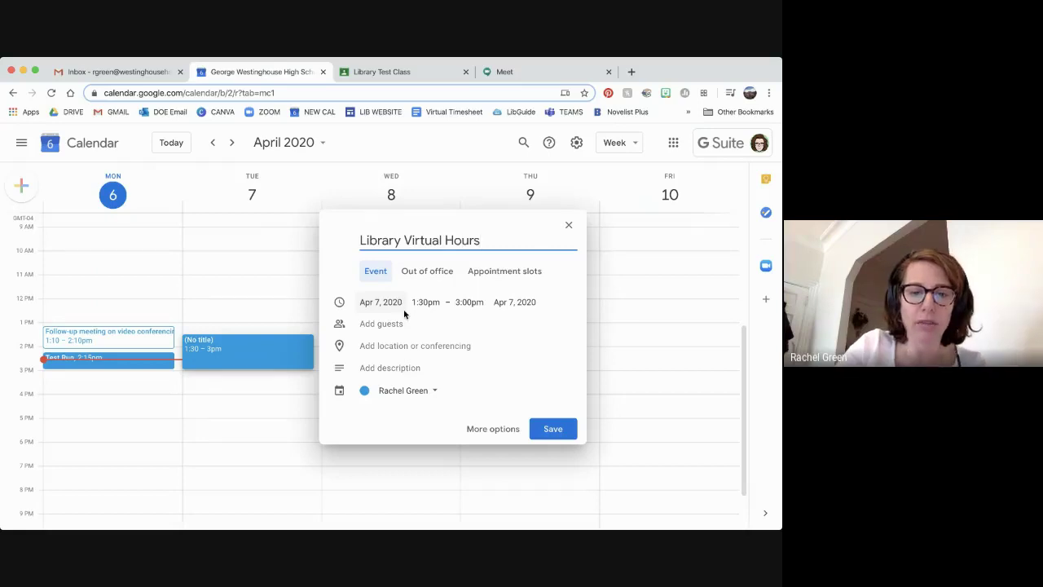
pyautogui.click(481, 430)
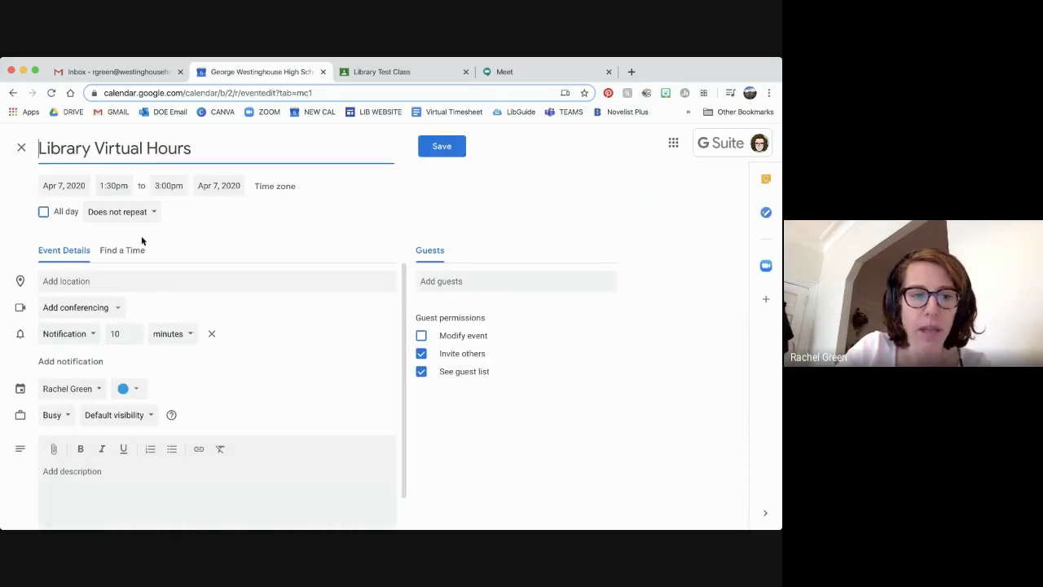
# Set a custom weekly repeat on Monday through Friday, ending June 26, 2020
pyautogui.click(130, 214)
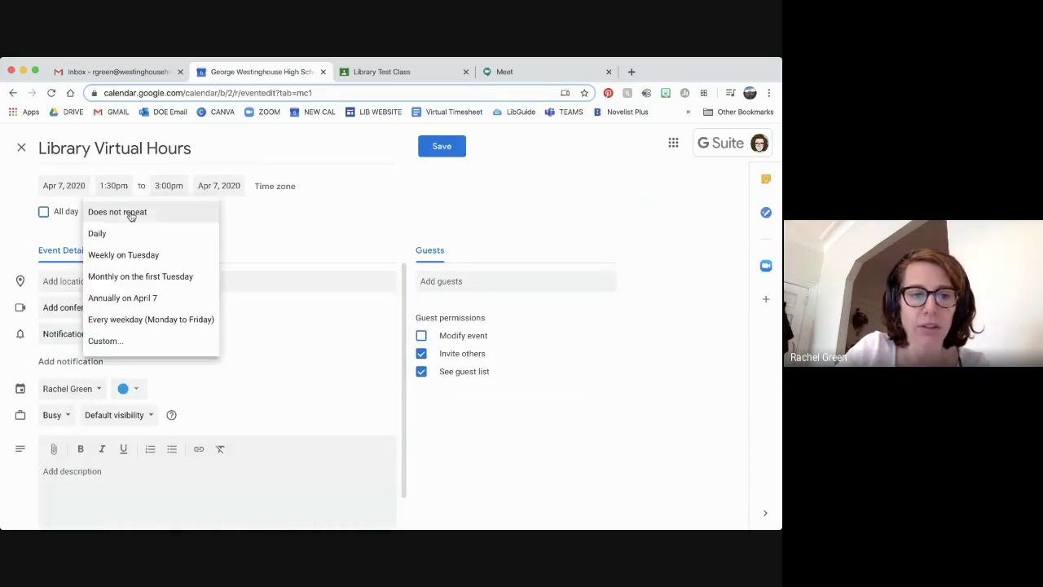
pyautogui.click(126, 340)
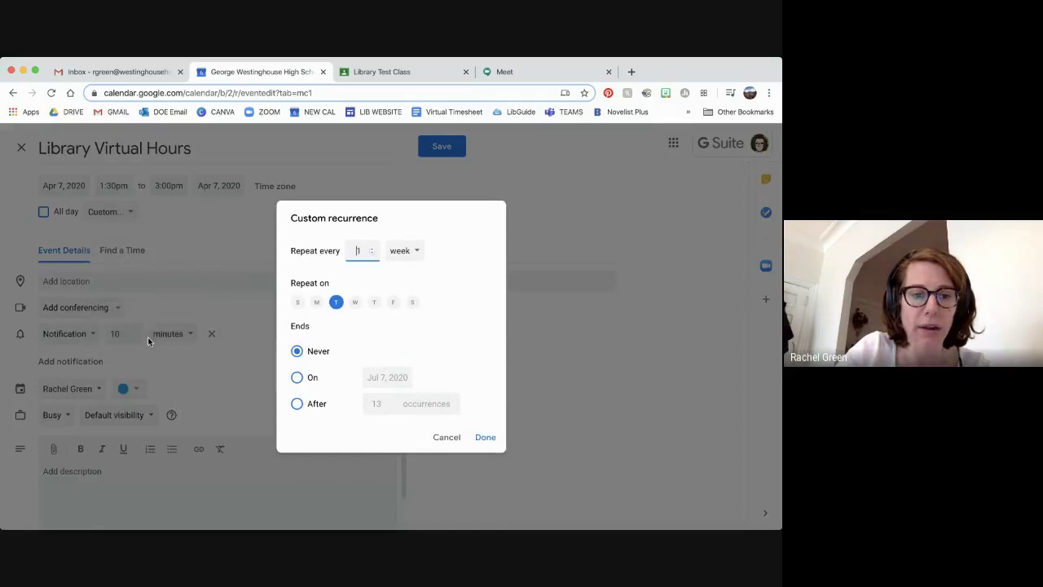
pyautogui.click(317, 303)
pyautogui.click(355, 303)
pyautogui.click(374, 302)
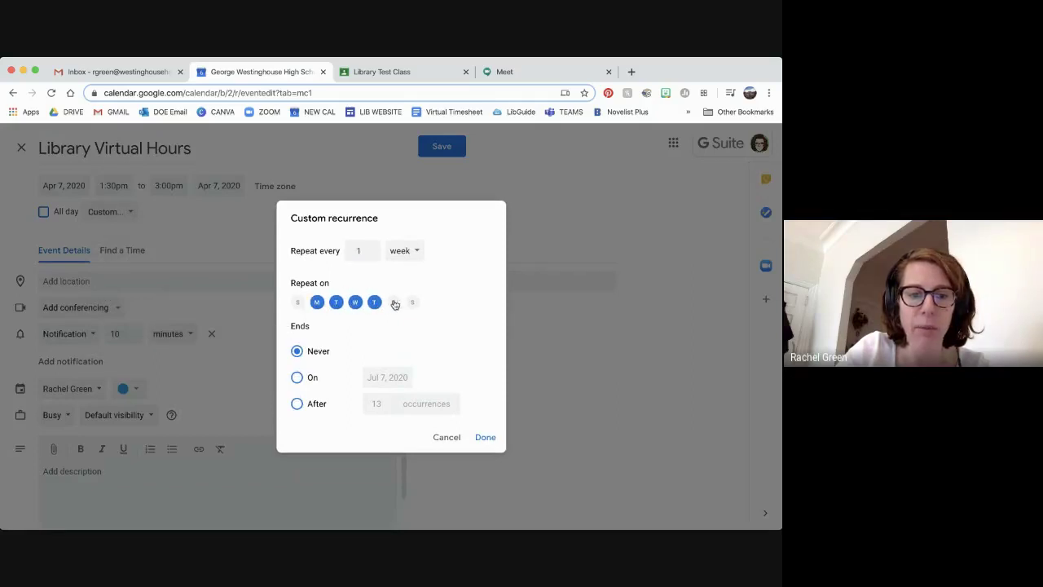
pyautogui.click(393, 302)
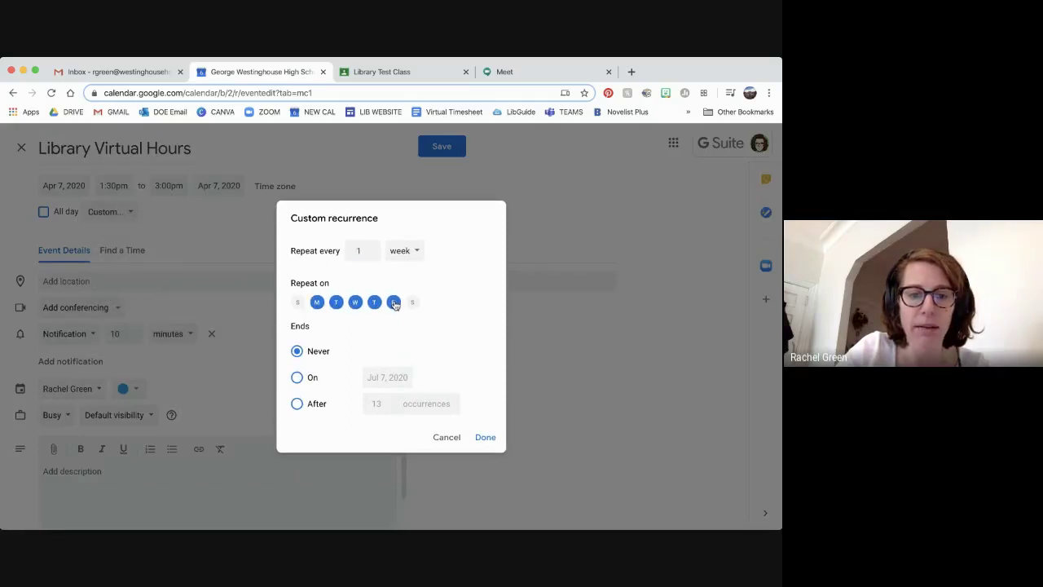
pyautogui.click(299, 378)
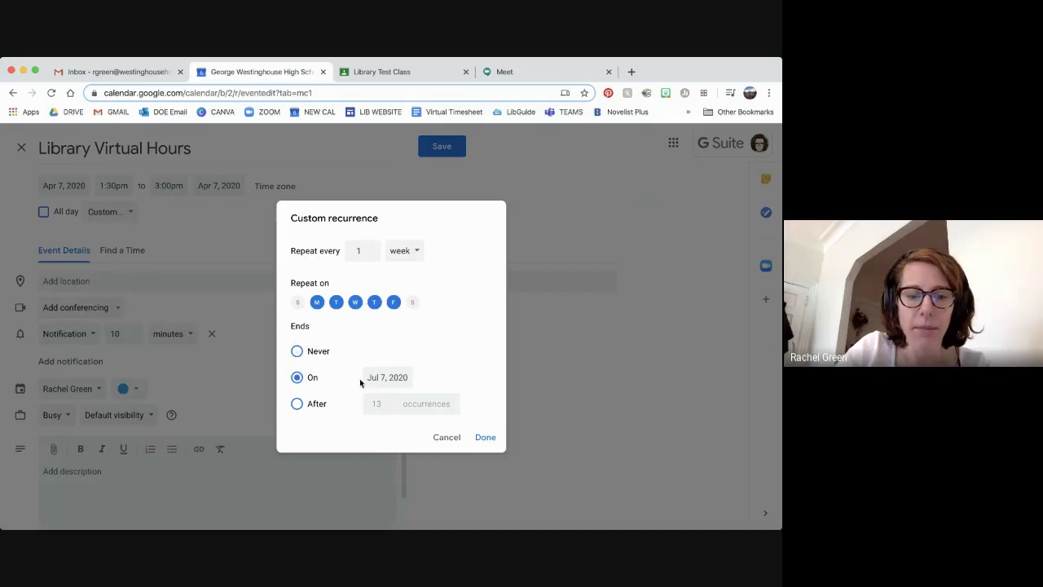
pyautogui.click(399, 377)
pyautogui.click(496, 402)
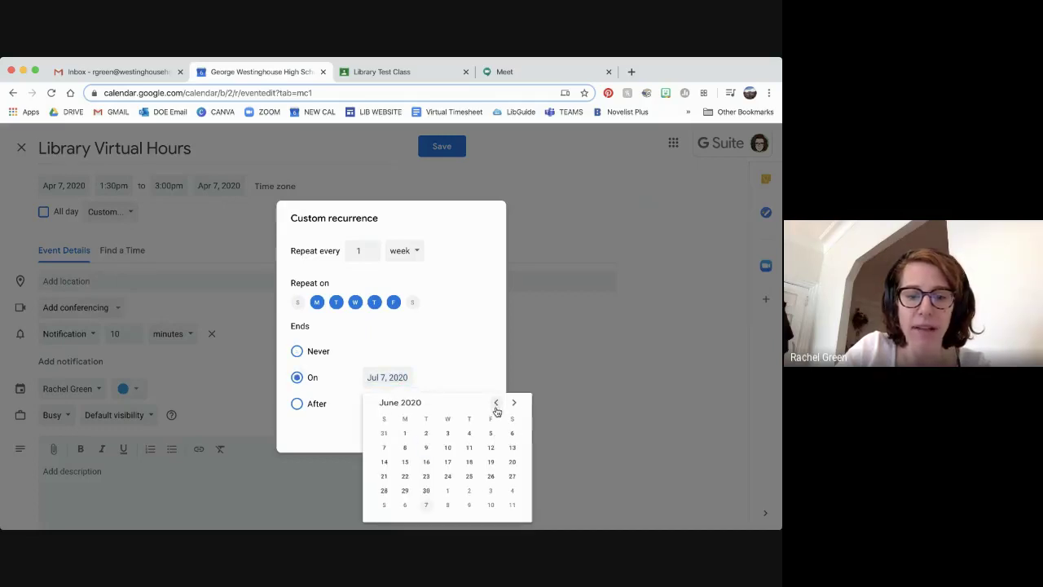
pyautogui.click(491, 477)
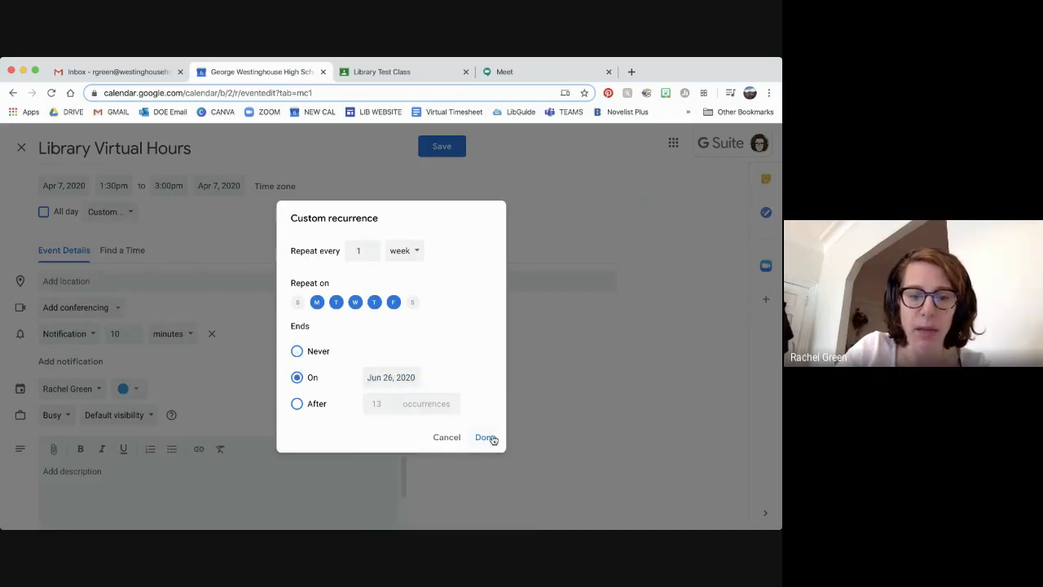
pyautogui.click(485, 438)
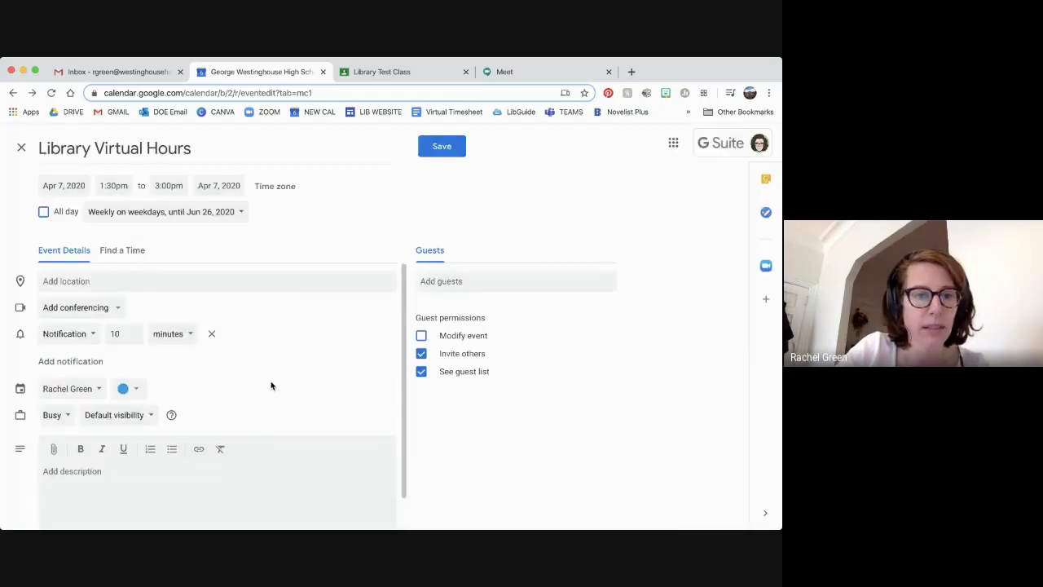
# Put the event on the Library Test Class calendar with description 'Go to meet.google.com' / 'Enter the class code'
pyautogui.click(93, 389)
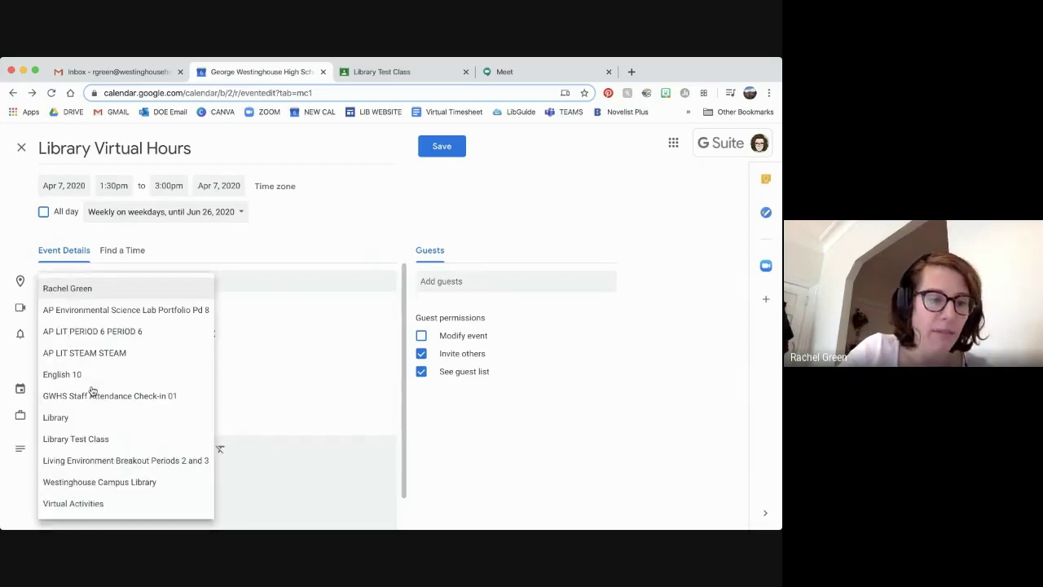
pyautogui.click(92, 440)
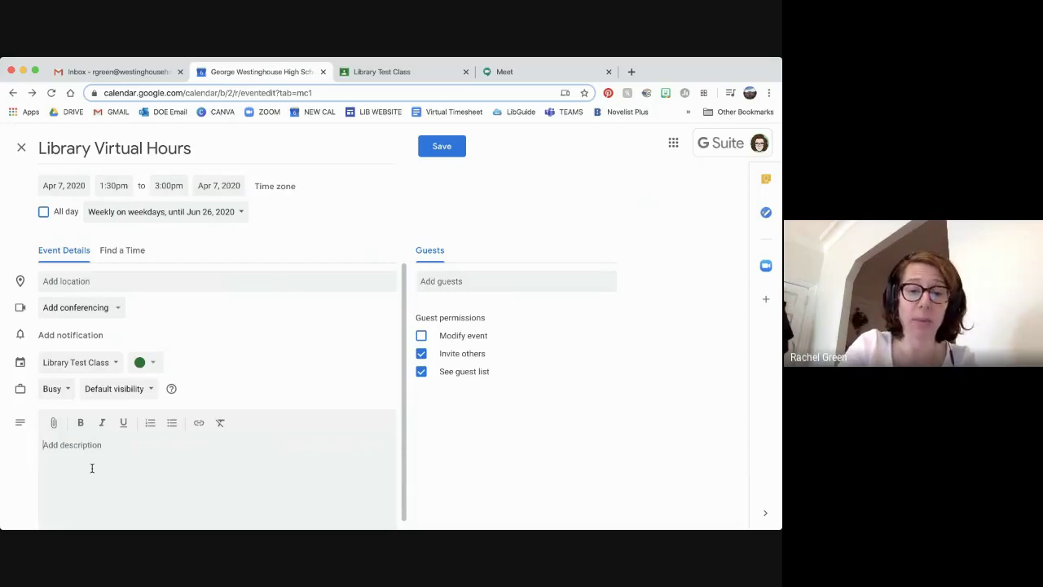
pyautogui.write('Go to ')
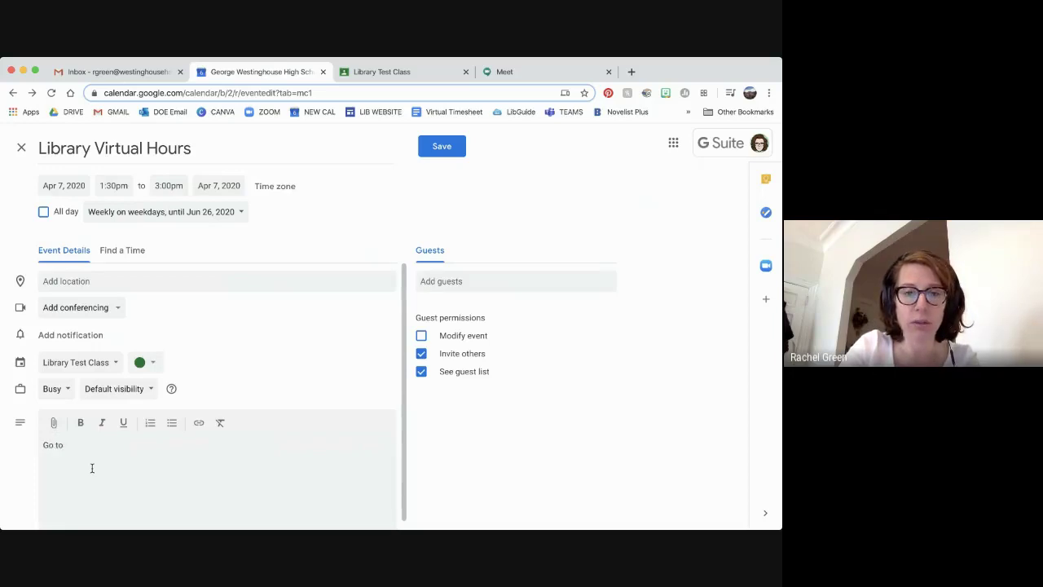
pyautogui.write('meet.google')
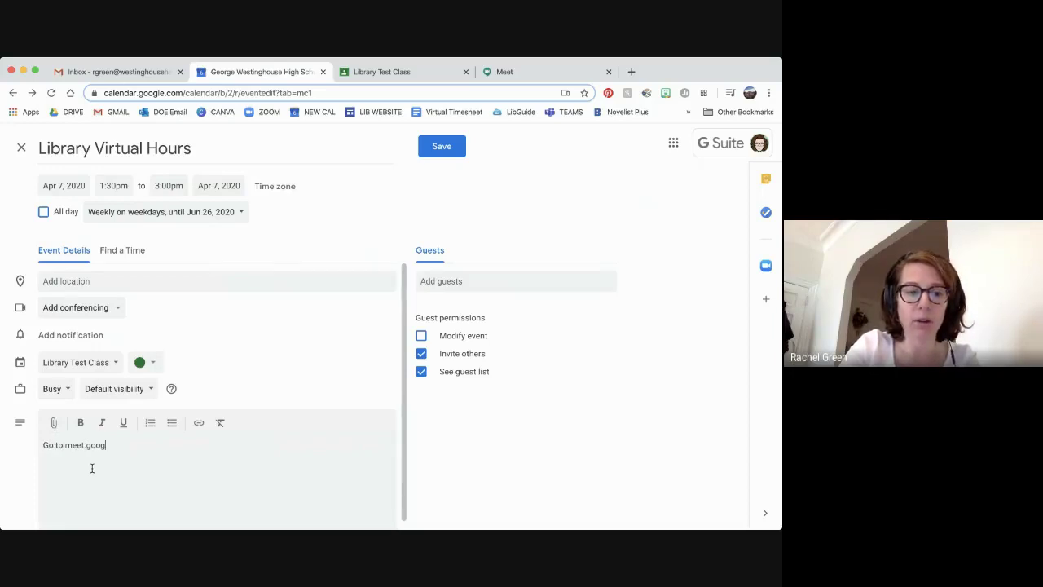
pyautogui.write('.com')
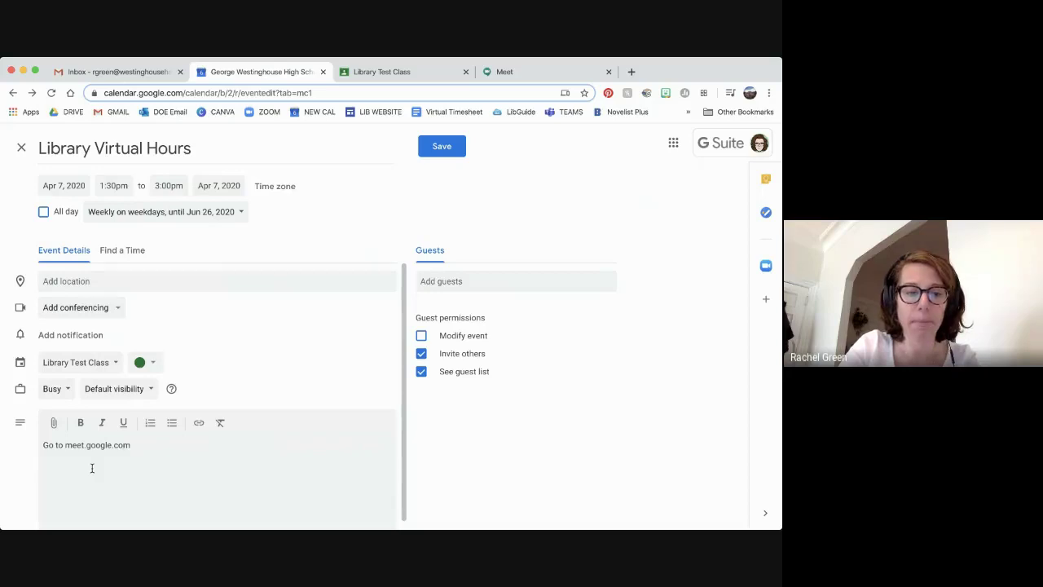
pyautogui.press('Return')
pyautogui.write('Enter the class ')
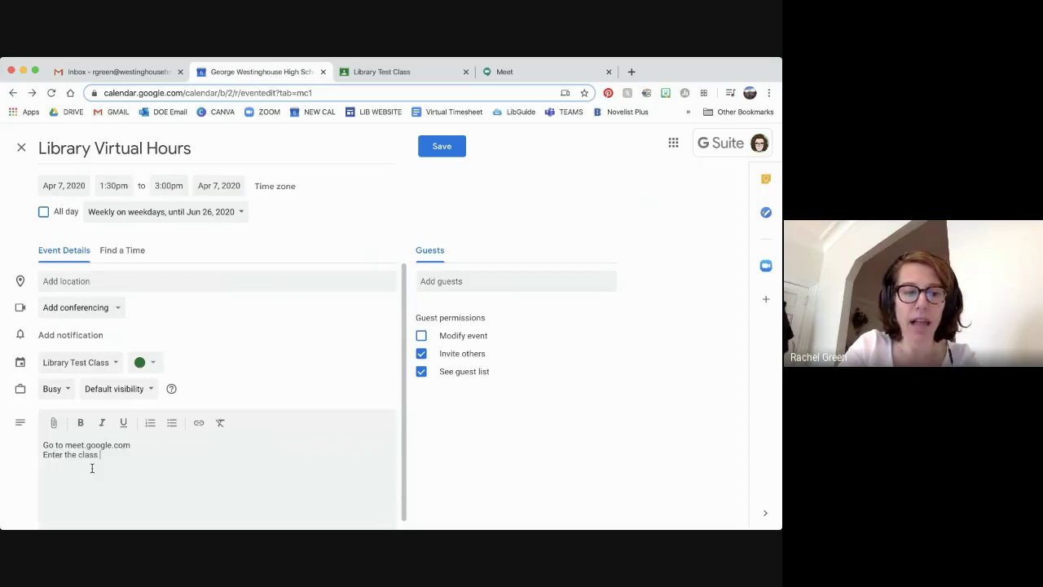
pyautogui.write('code')
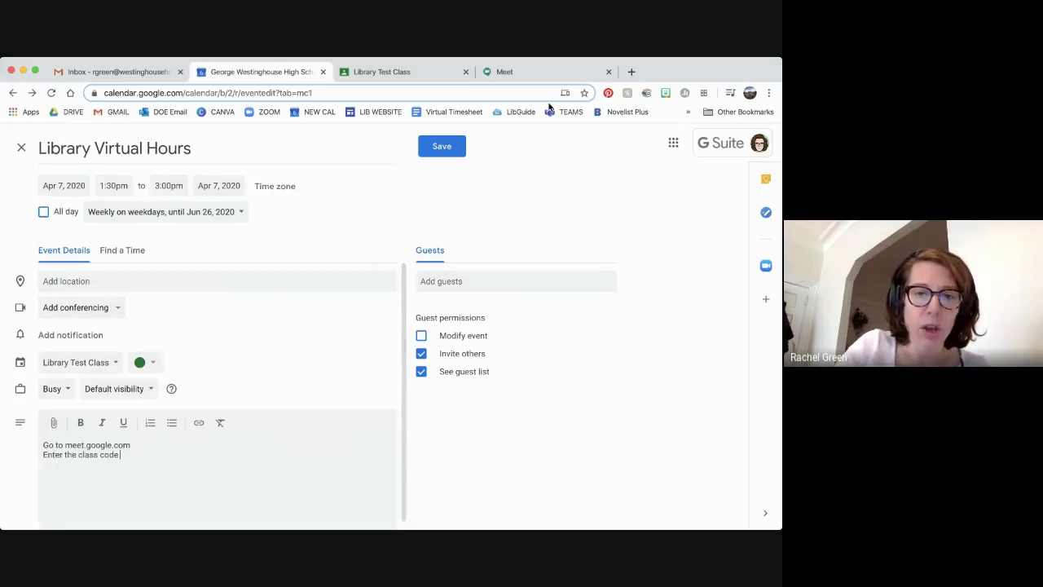
pyautogui.click(553, 73)
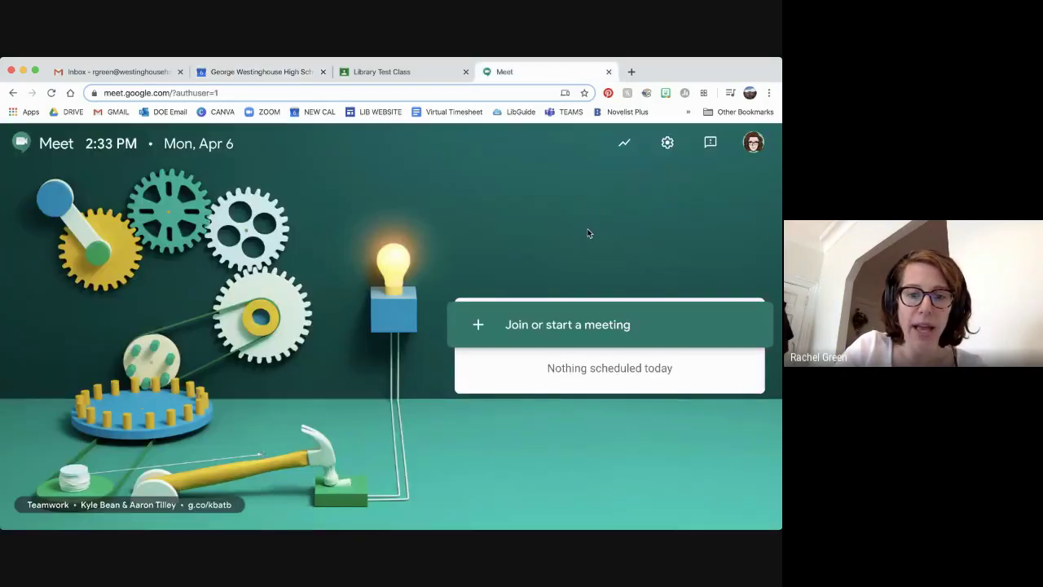
pyautogui.click(520, 330)
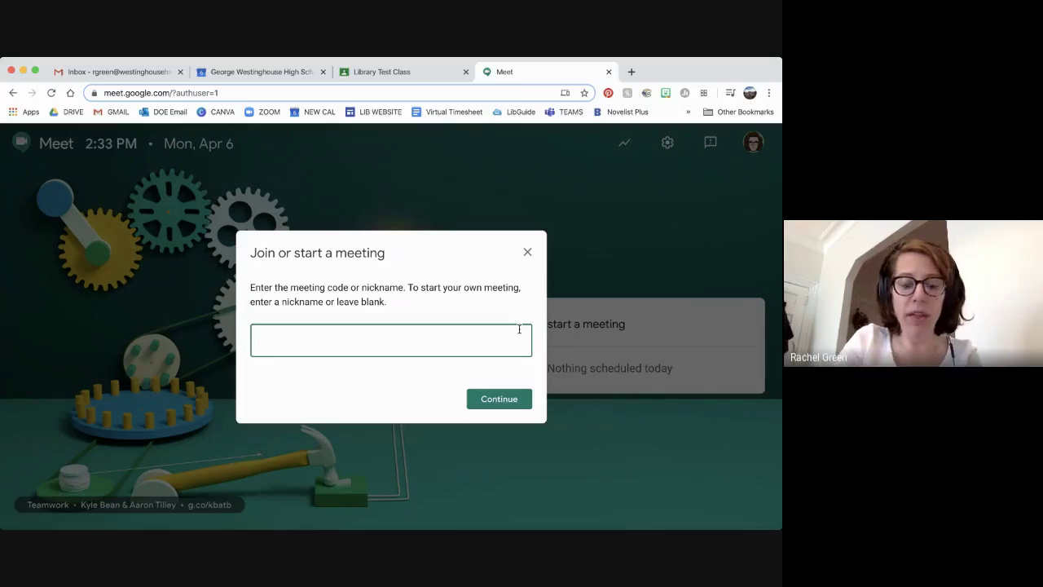
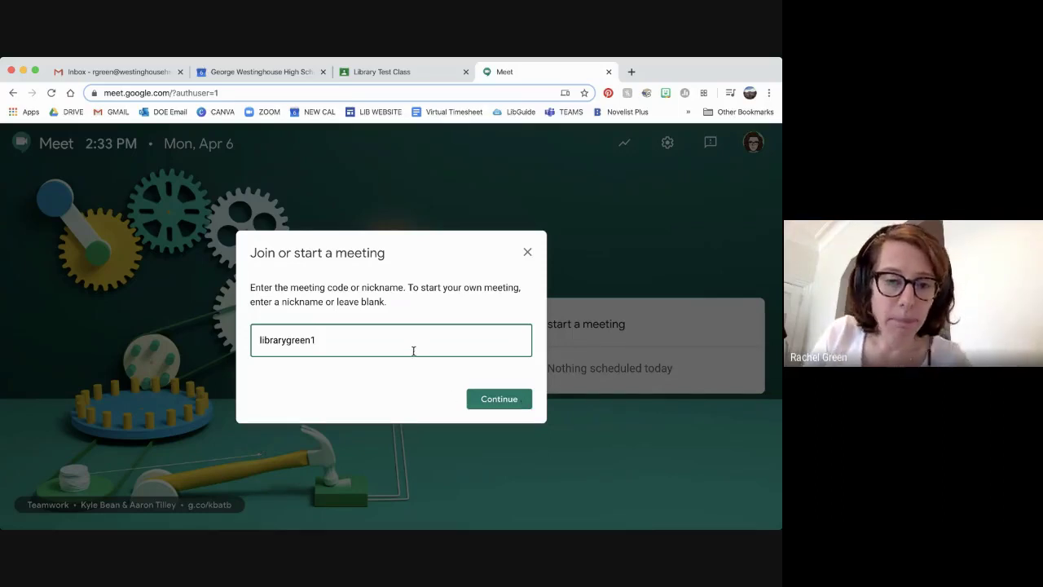
pyautogui.moveTo(250, 347); pyautogui.dragTo(228, 340)
pyautogui.hotkey('ctrl', 'c')
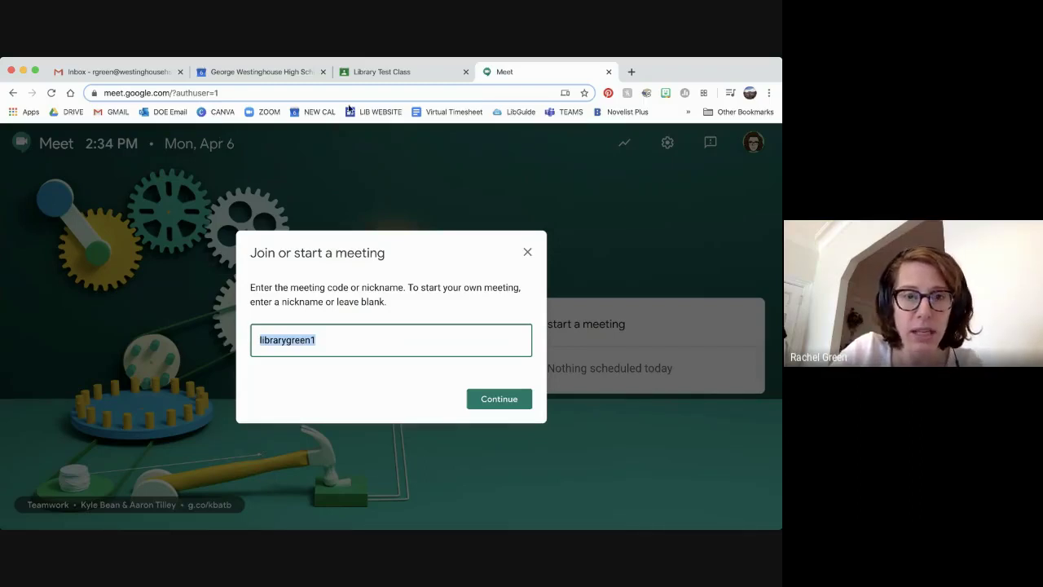
pyautogui.click(409, 74)
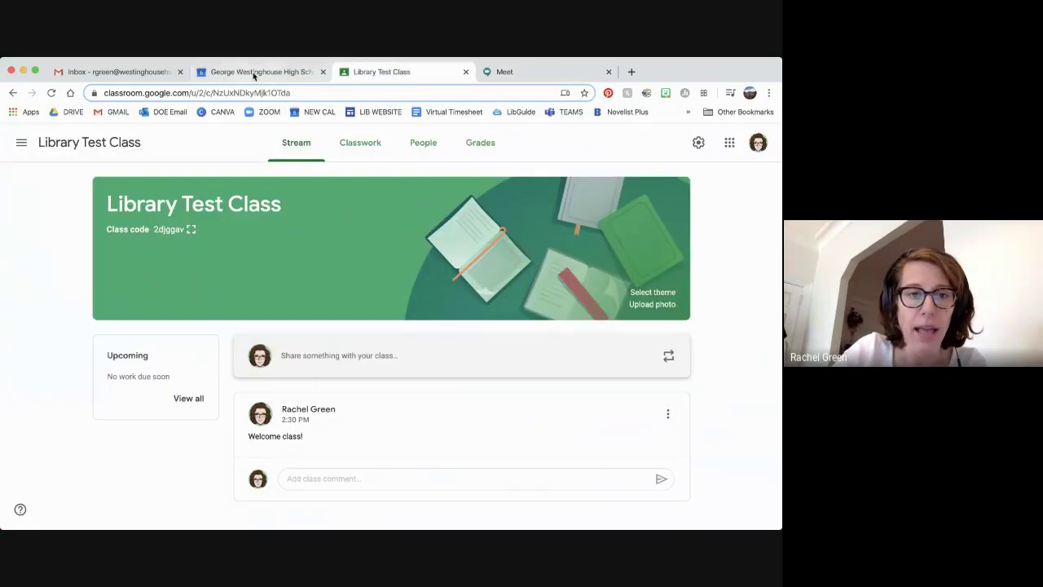
pyautogui.click(253, 75)
pyautogui.click(199, 458)
pyautogui.hotkey('ctrl', 'v')
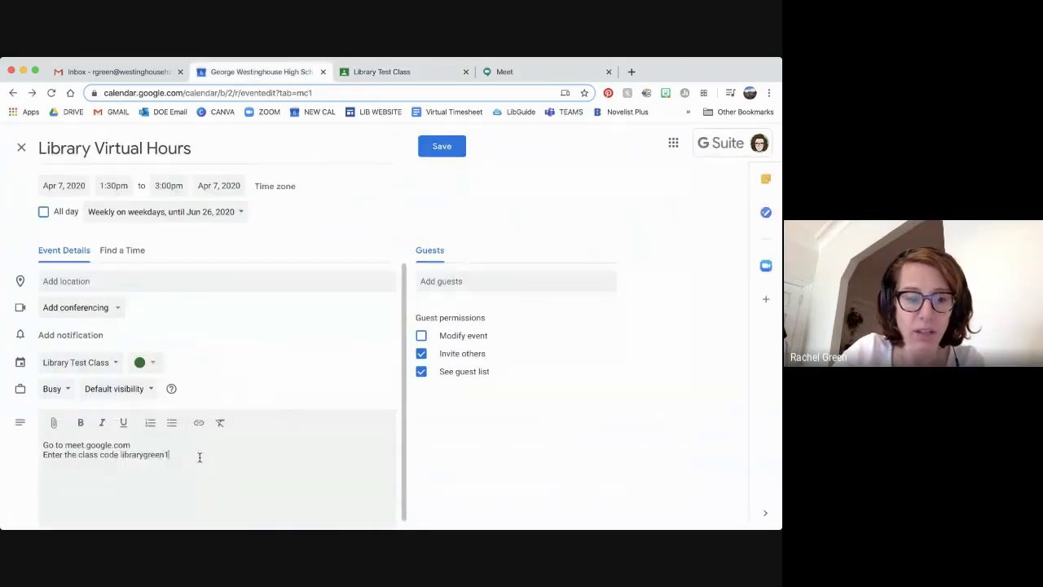
pyautogui.scroll(-1, 199, 458)
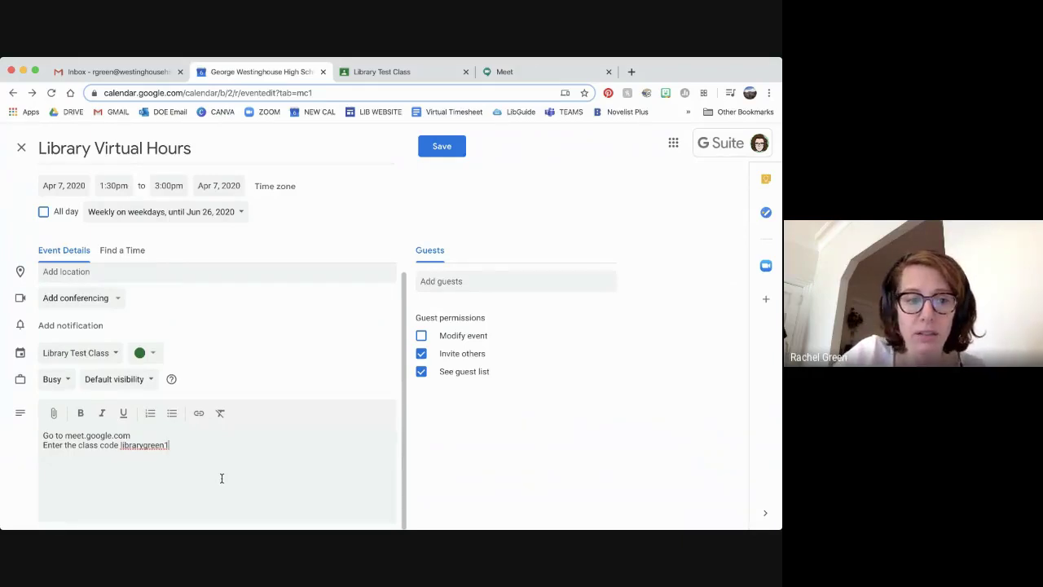
pyautogui.scroll(1, 221, 479)
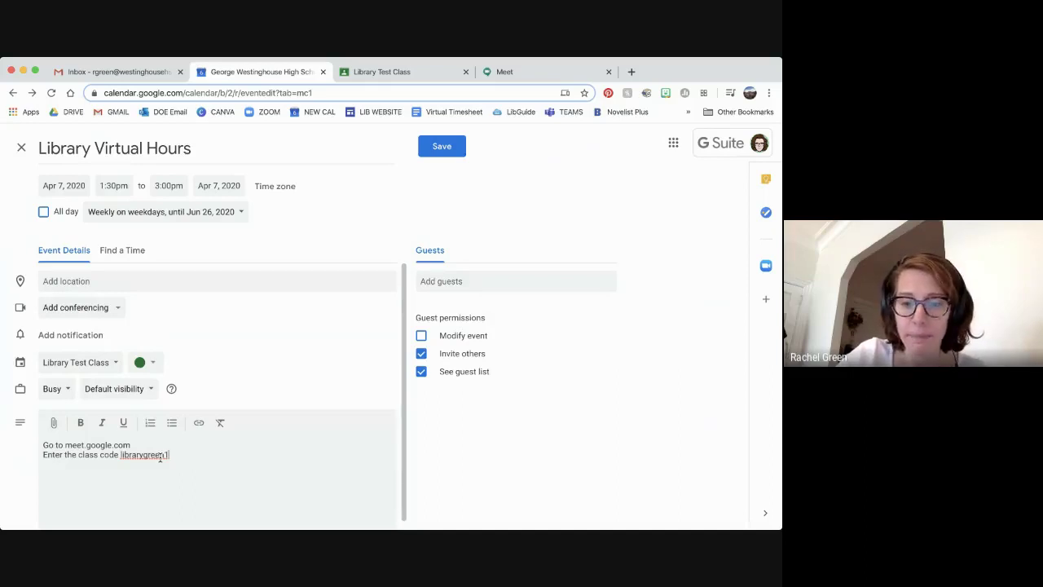
pyautogui.moveTo(219, 464); pyautogui.dragTo(1, 414)
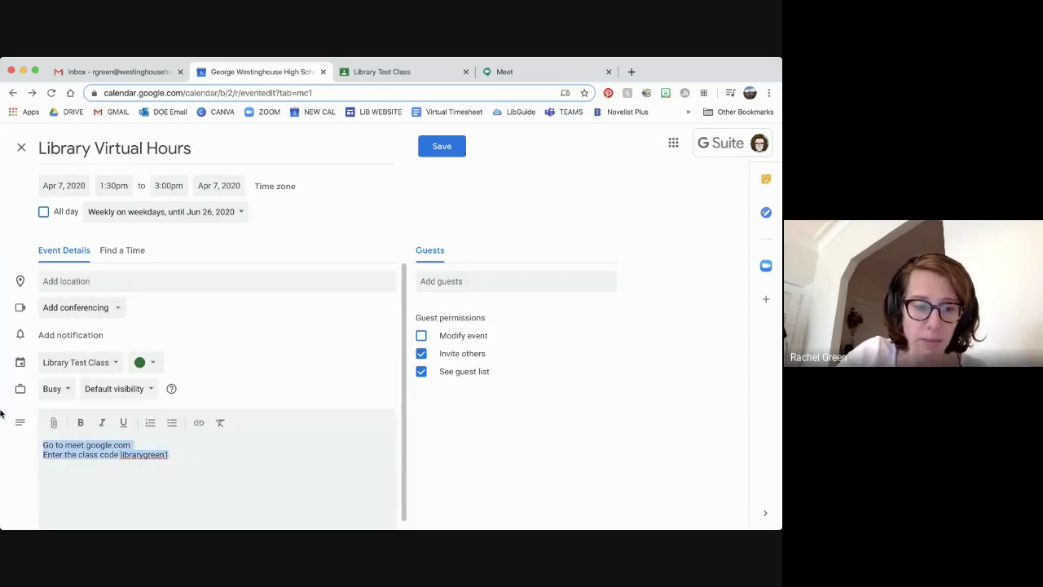
pyautogui.press('BackSpace')
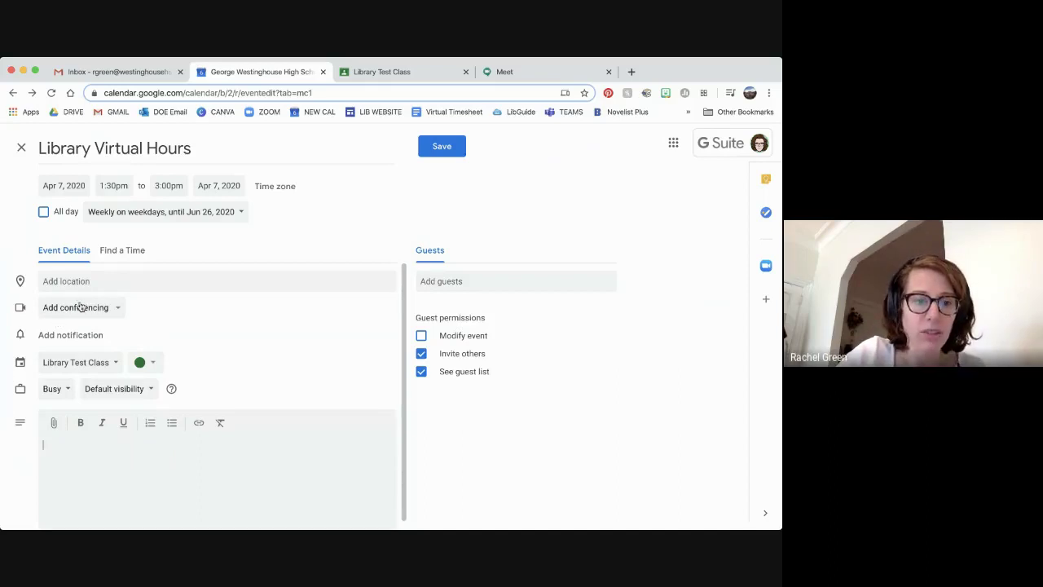
# Add Hangouts Meet conferencing to Library Virtual Hours, review its details, and save the event
pyautogui.click(81, 307)
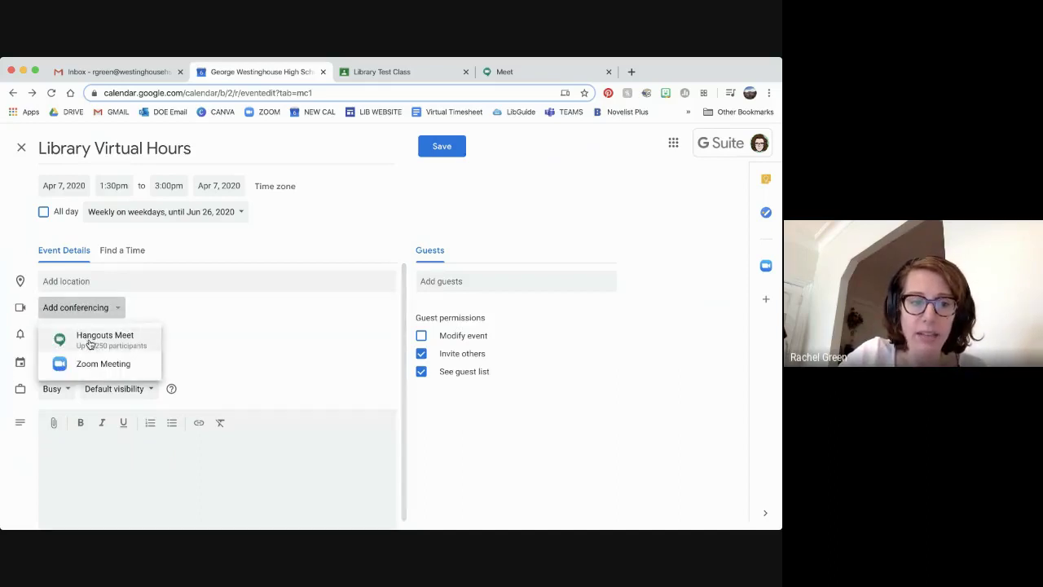
pyautogui.click(90, 340)
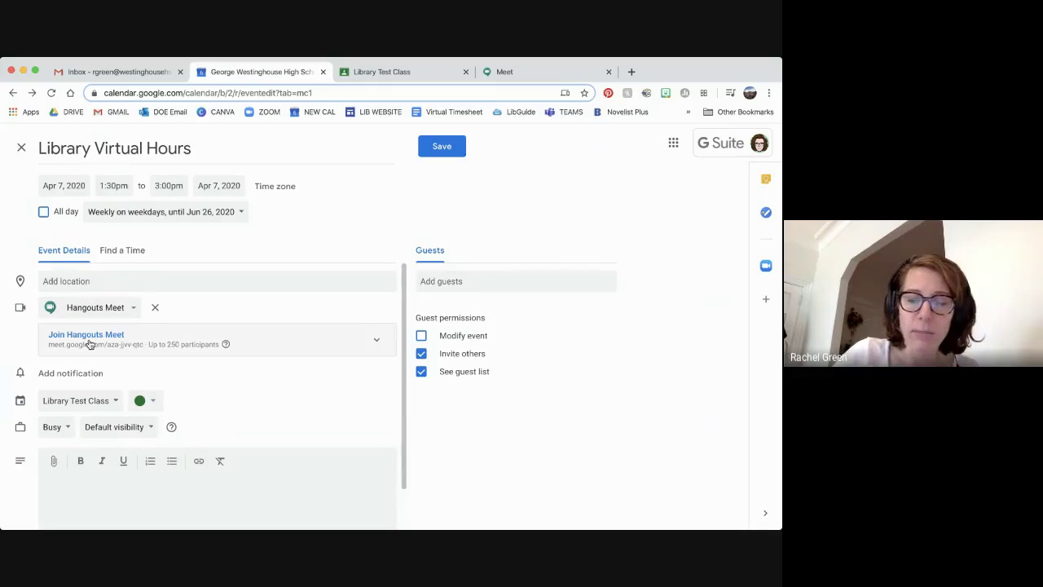
pyautogui.click(175, 345)
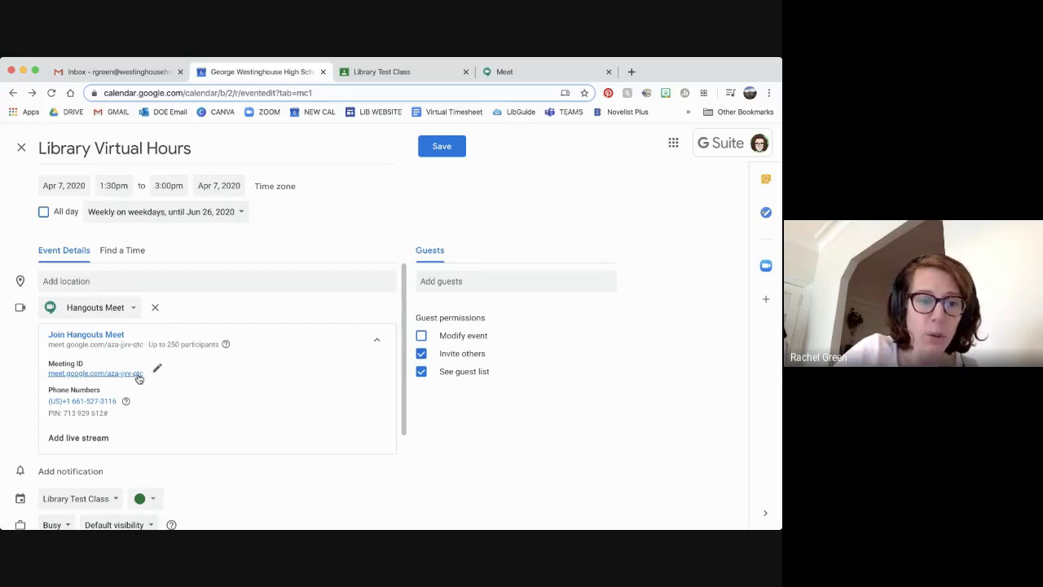
pyautogui.scroll(-1, 220, 401)
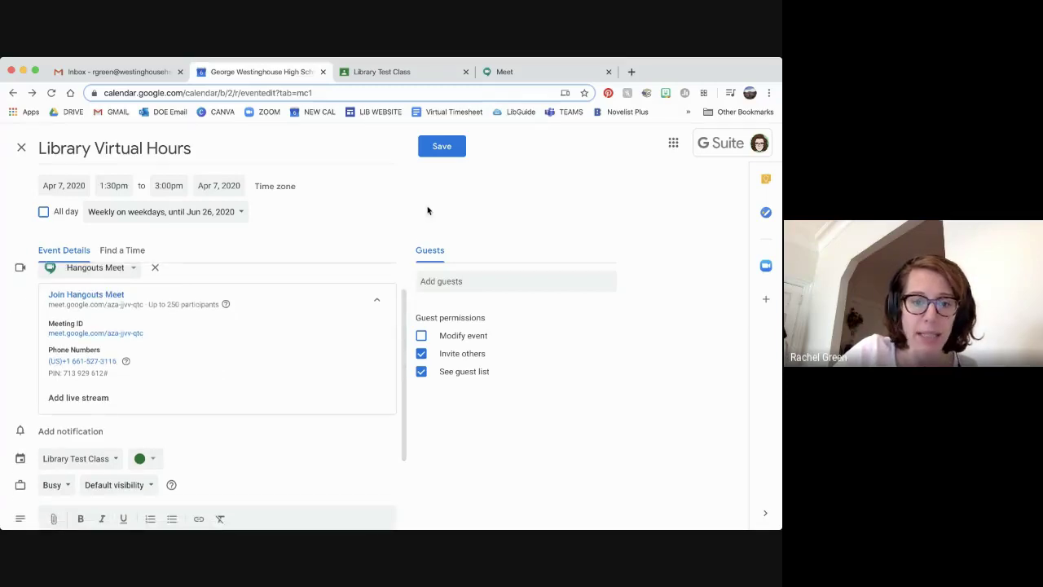
pyautogui.click(445, 150)
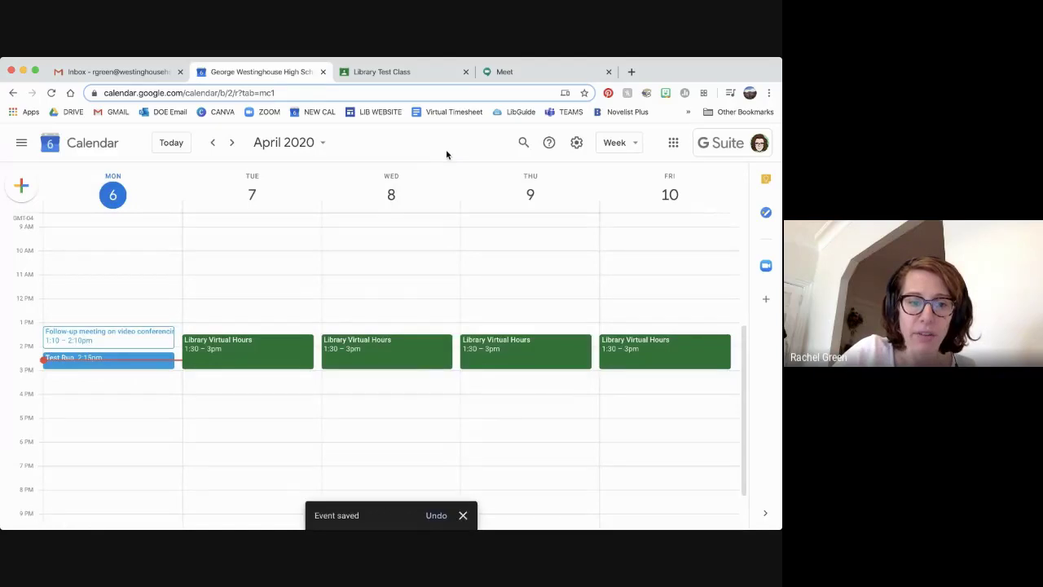
# Open the Wednesday Apr 8 Library Virtual Hours occurrence for editing via the Classwork page's class calendar
pyautogui.click(300, 350)
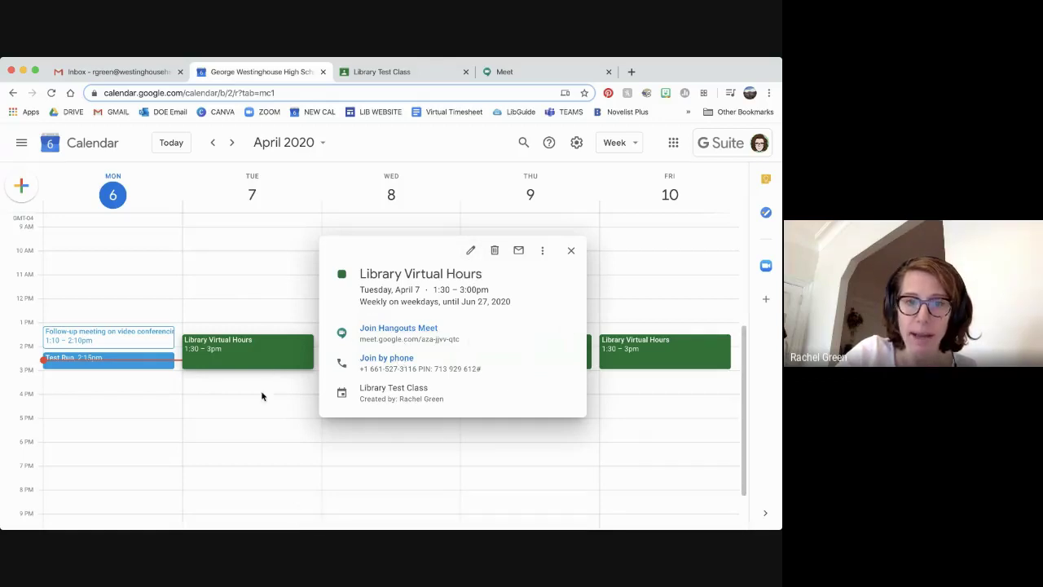
pyautogui.click(402, 73)
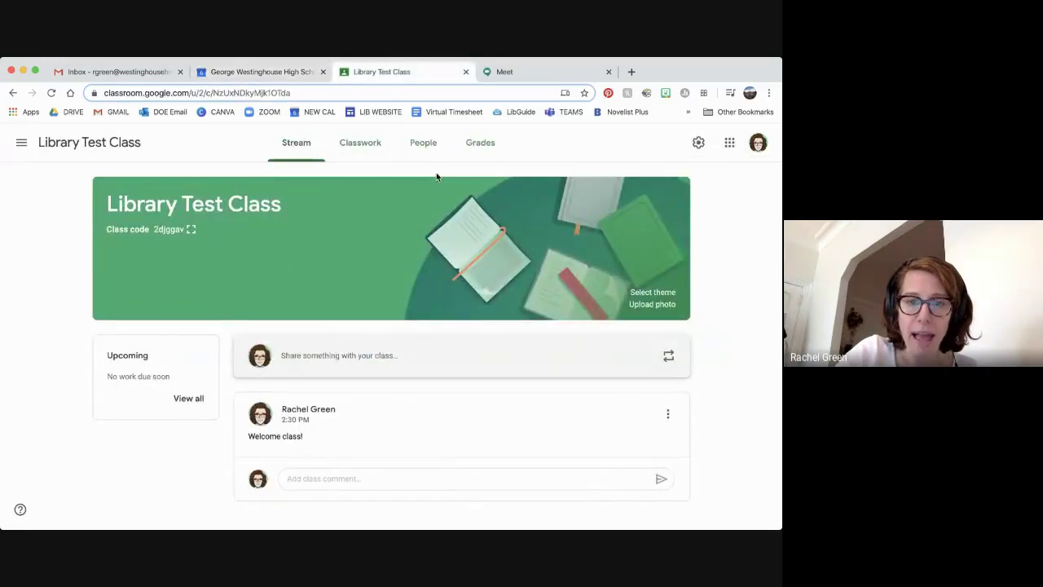
pyautogui.click(370, 146)
pyautogui.click(492, 186)
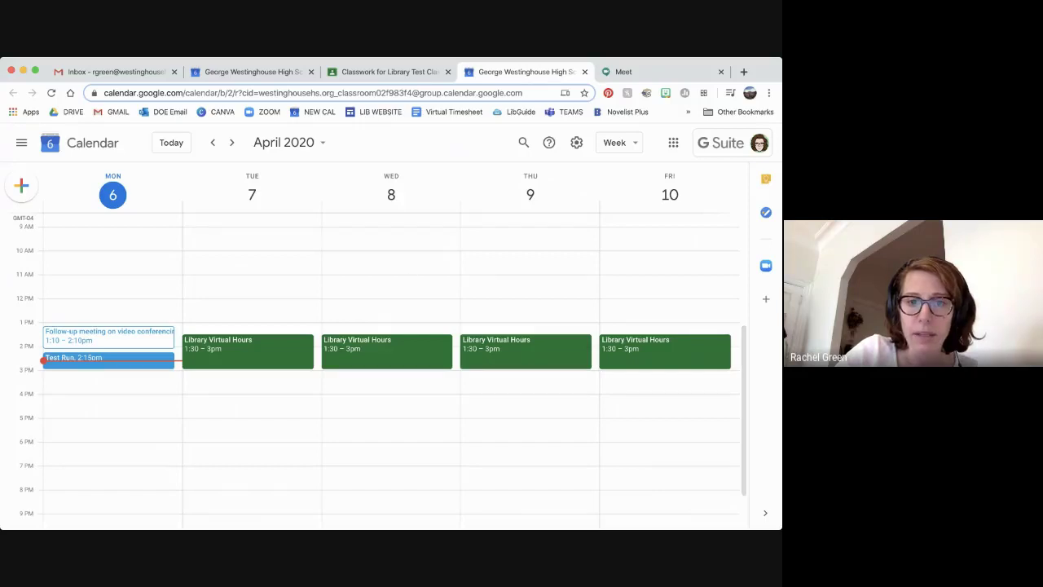
pyautogui.click(368, 349)
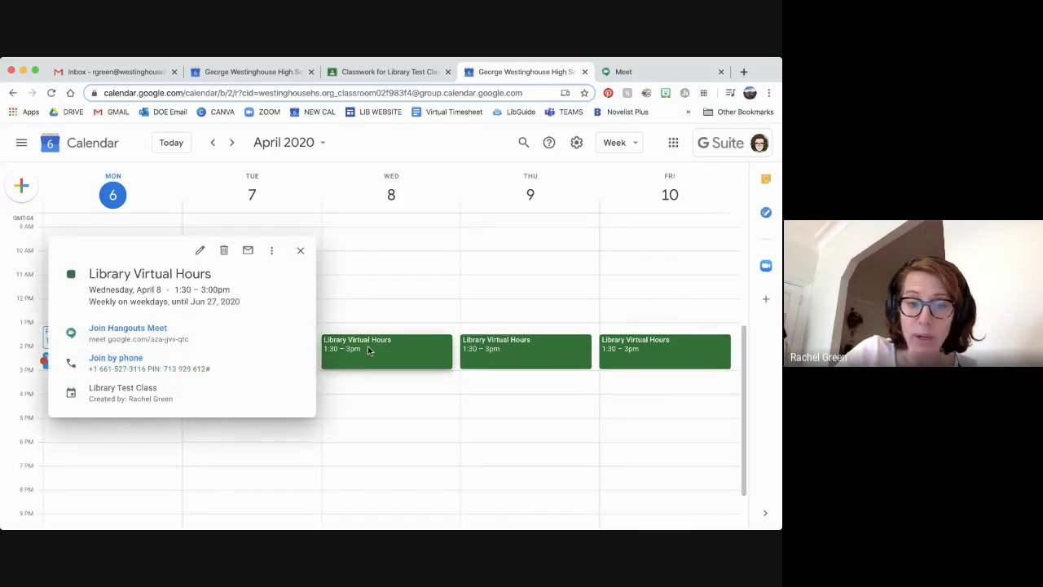
pyautogui.click(206, 253)
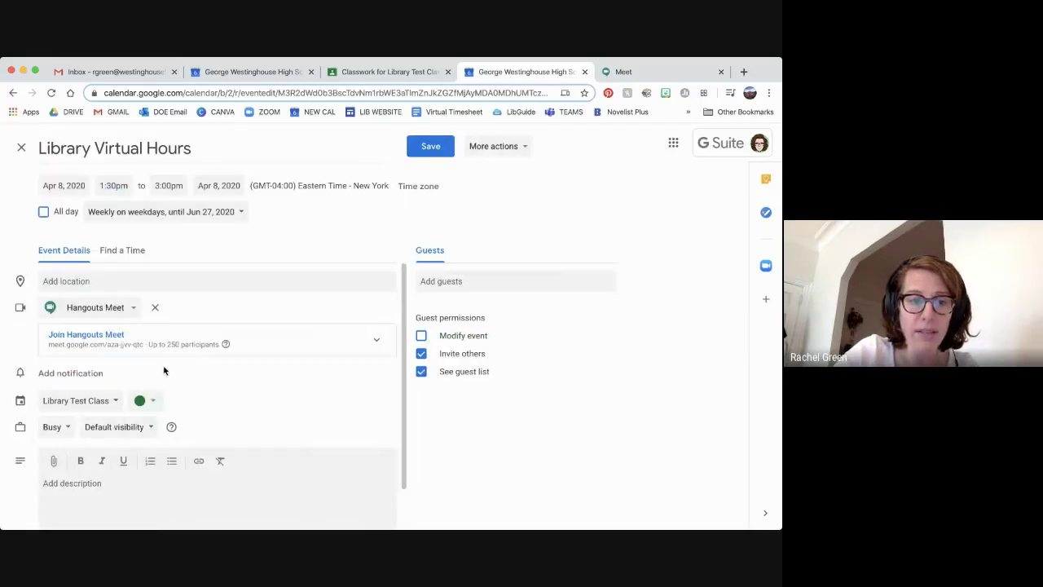
# Copy the event's Meet link from its Hangouts Meet details and return to Classwork
pyautogui.click(199, 346)
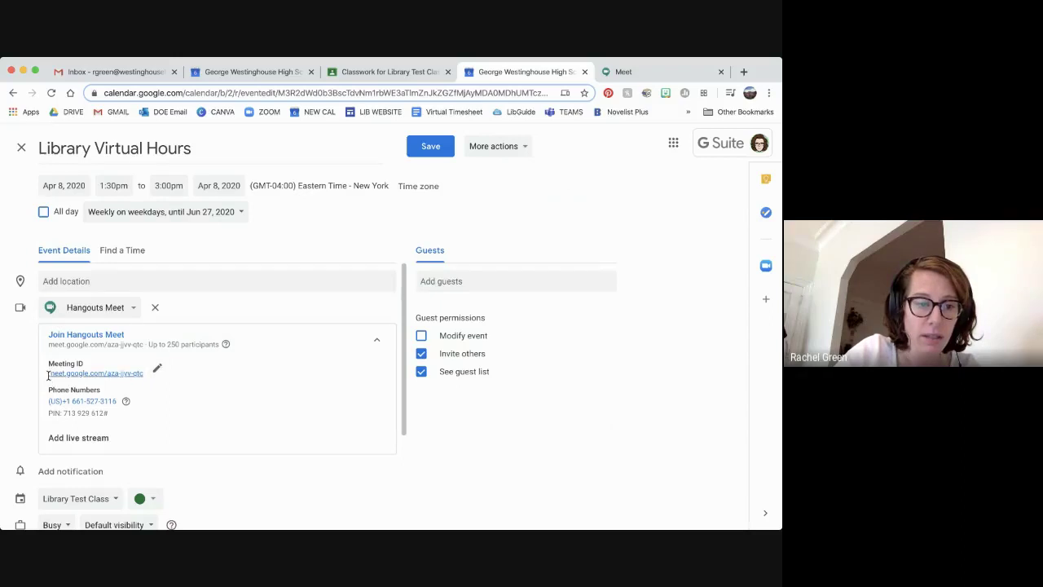
pyautogui.moveTo(48, 368); pyautogui.dragTo(145, 376)
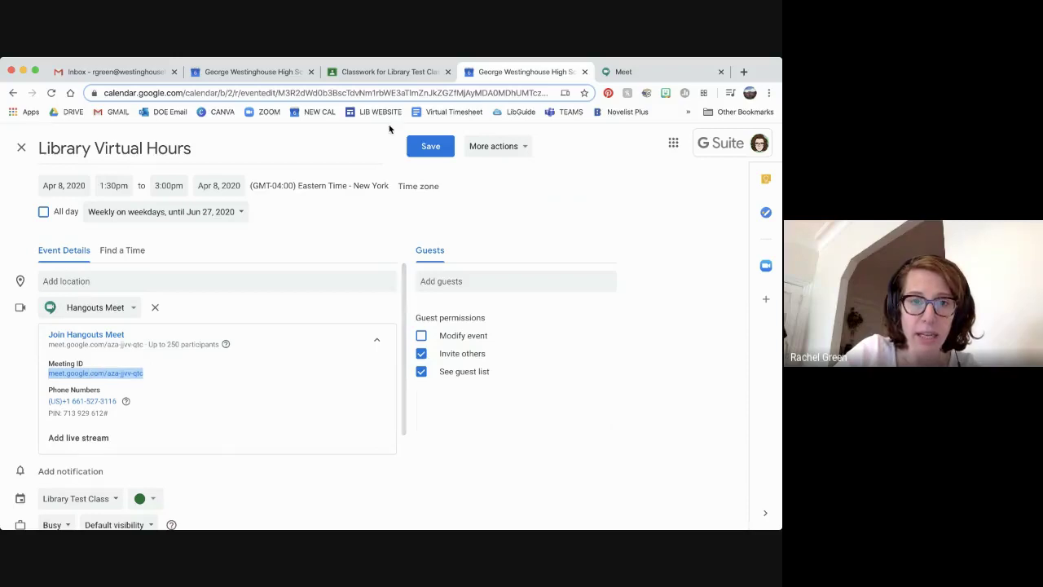
pyautogui.click(417, 72)
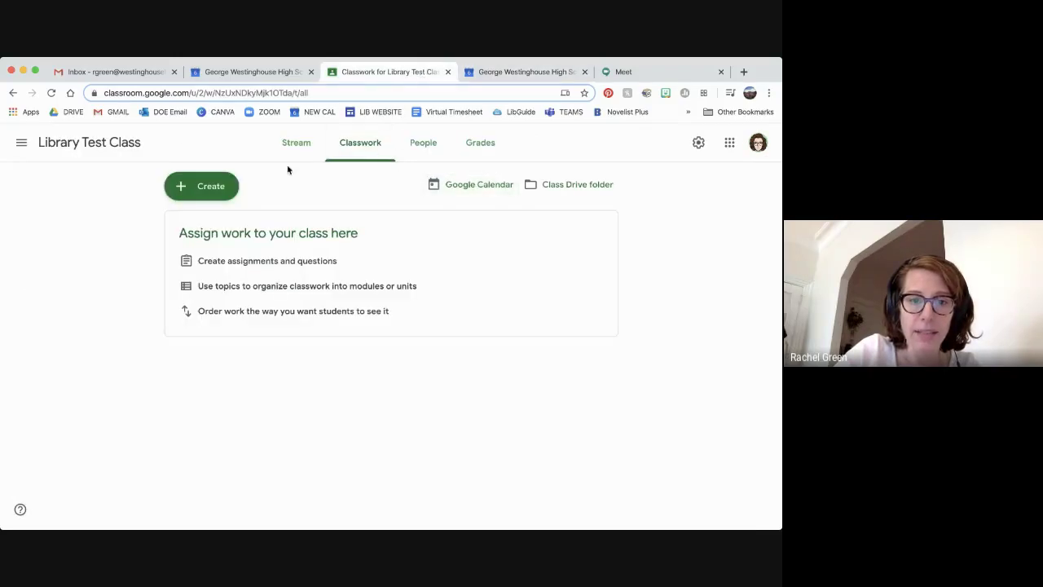
pyautogui.click(227, 187)
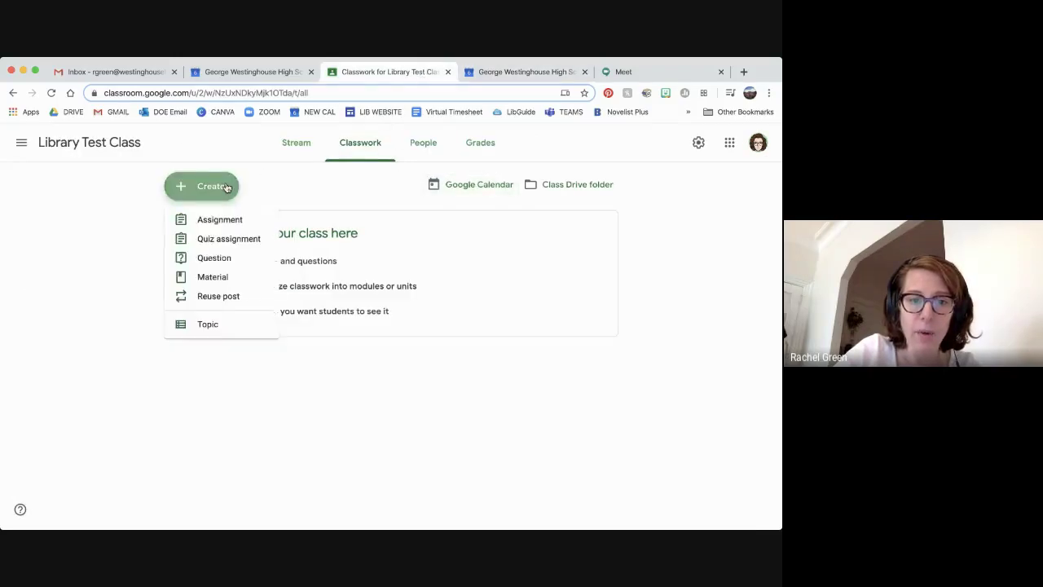
# Title a new material 'Join our Google Meet daily at 1:30 PM', fixing 2:30, and describe it 'Join using this link'
pyautogui.click(231, 275)
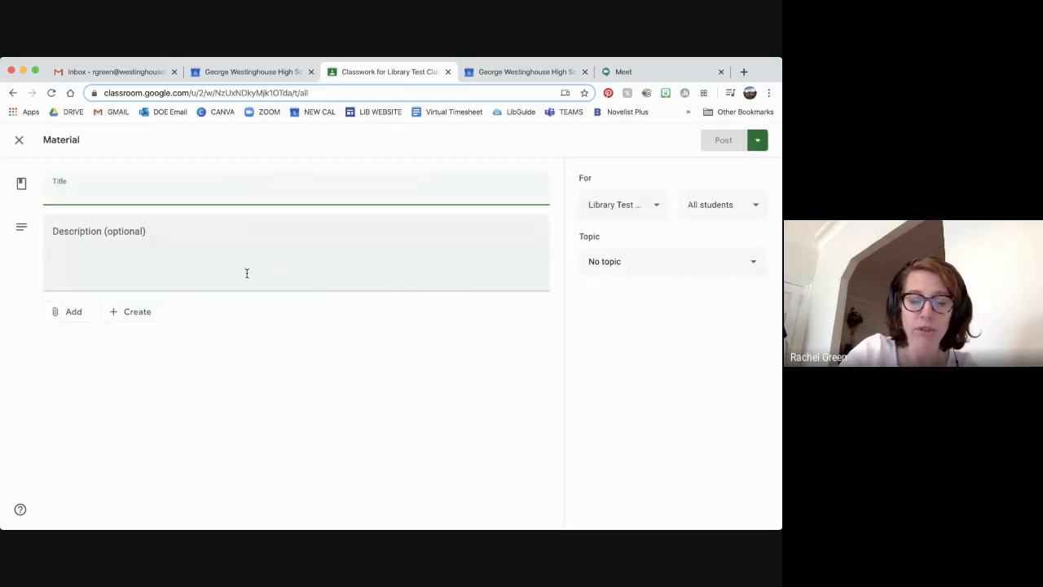
pyautogui.write('Jo')
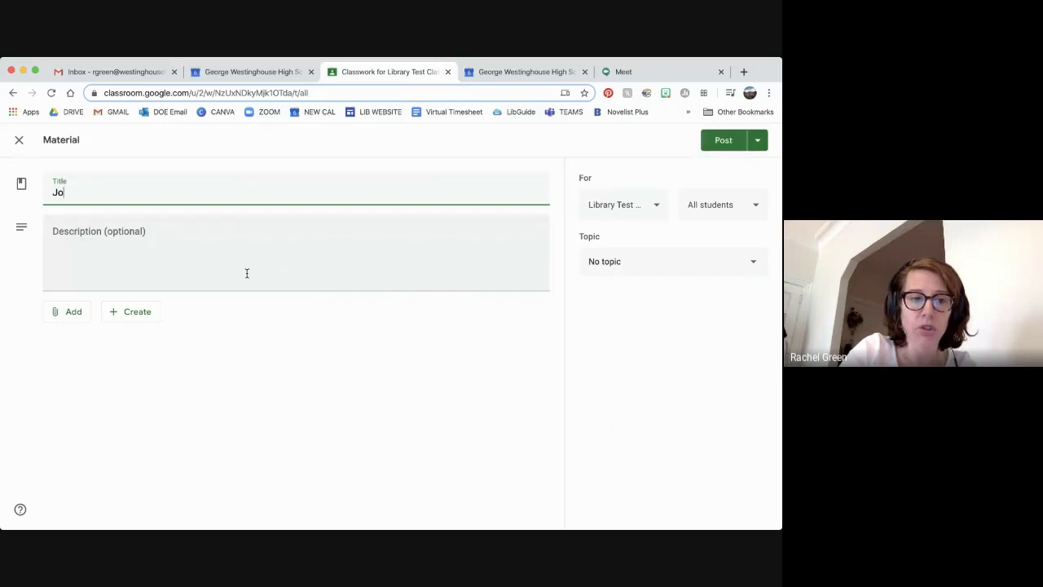
pyautogui.write('in our Google')
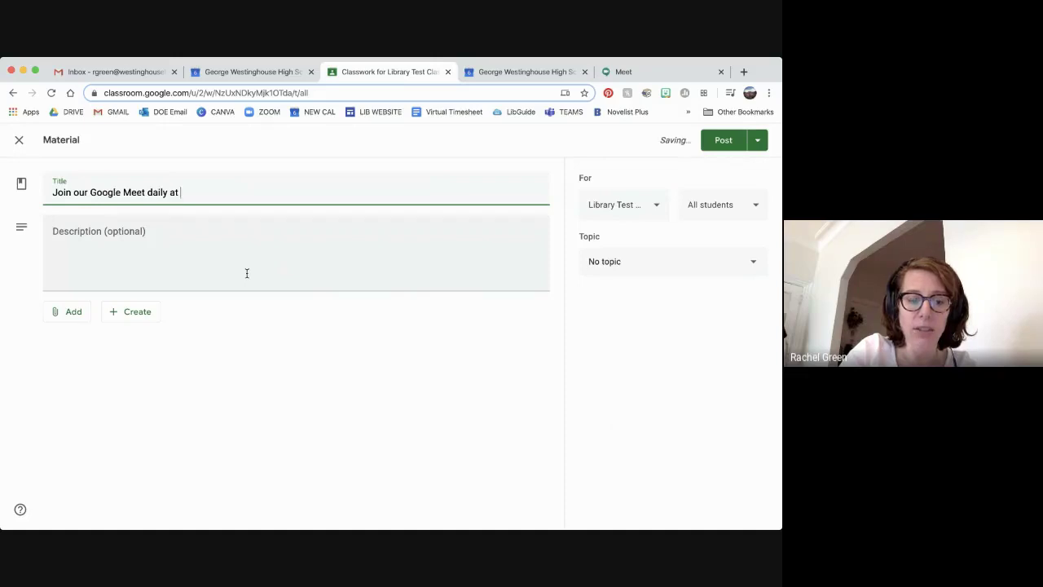
pyautogui.write('Meet daily at 2:30')
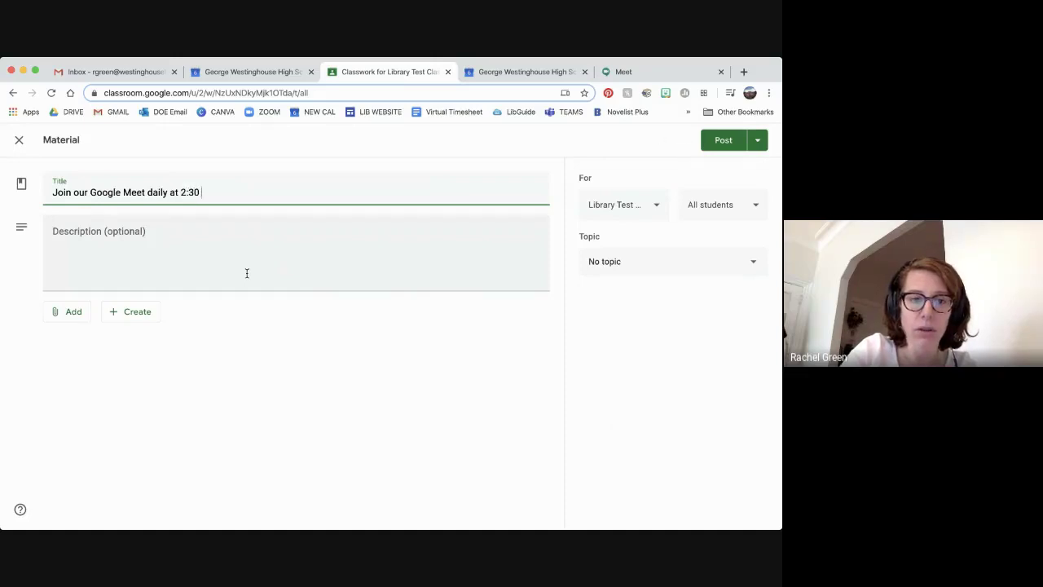
pyautogui.press('BackSpace')
pyautogui.press('BackSpace')
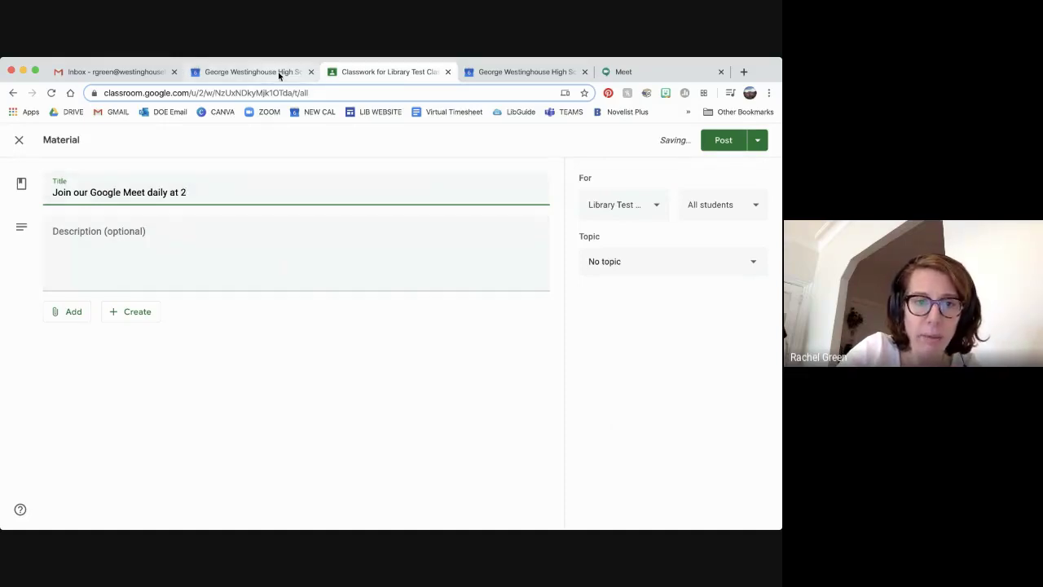
pyautogui.click(303, 74)
pyautogui.click(383, 72)
pyautogui.press('BackSpace')
pyautogui.write('1')
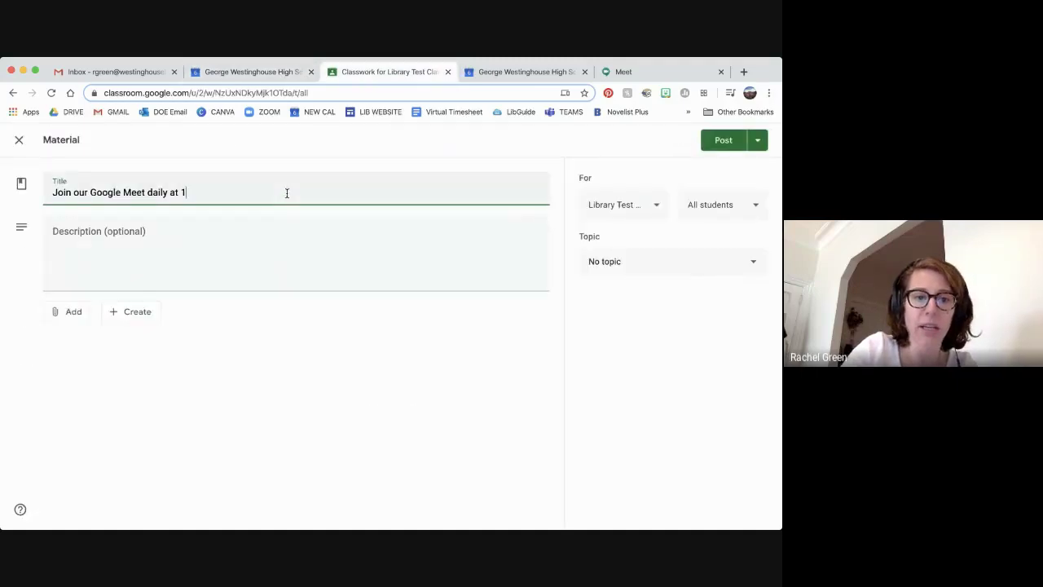
pyautogui.write(':30 PM')
pyautogui.press('Tab')
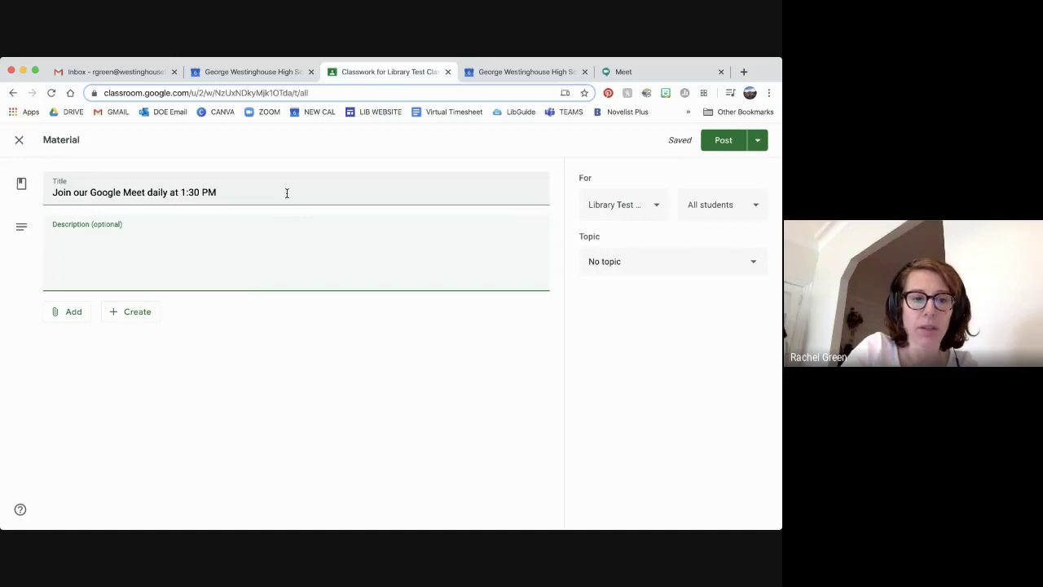
pyautogui.write('Join using this link.')
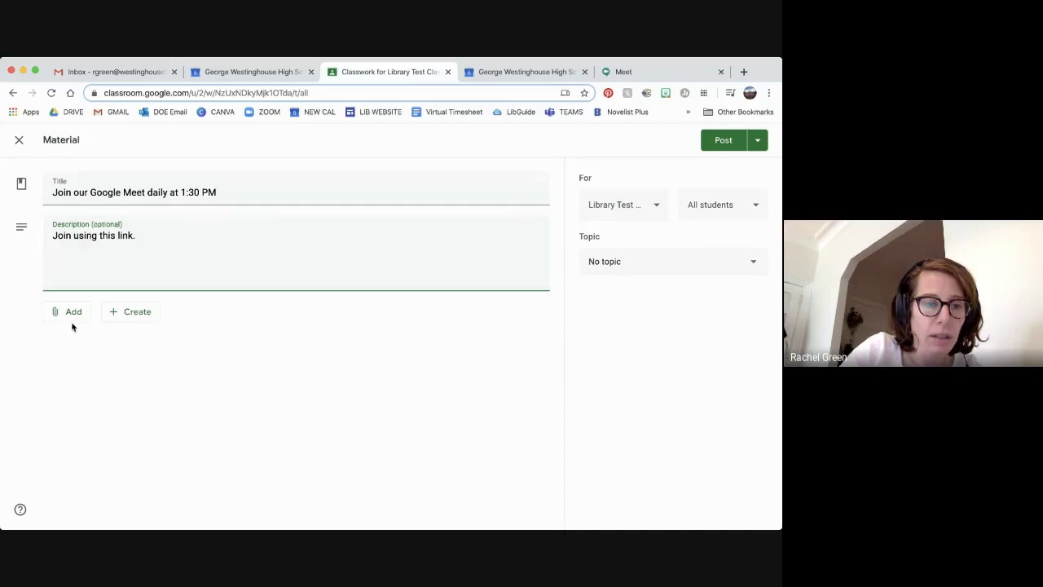
# Attach the copied Meet URL as a link to the material and post it to the class
pyautogui.click(70, 313)
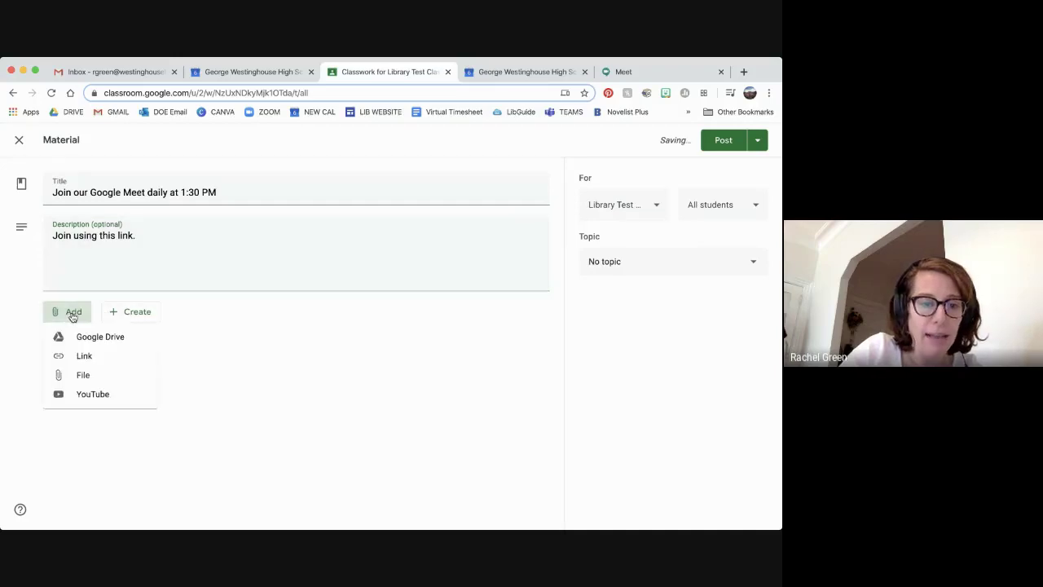
pyautogui.click(82, 375)
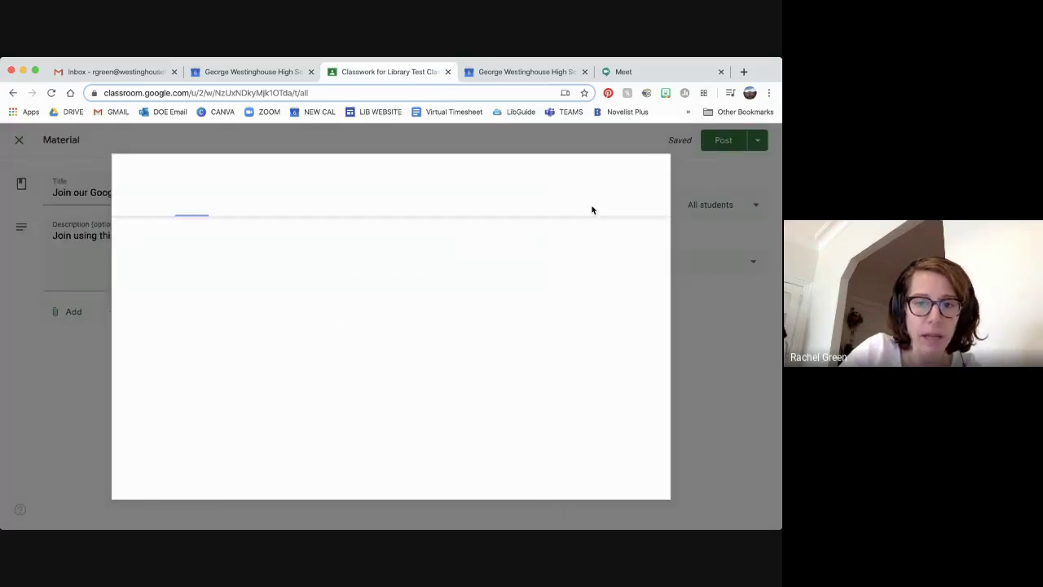
pyautogui.press('Escape')
pyautogui.click(68, 312)
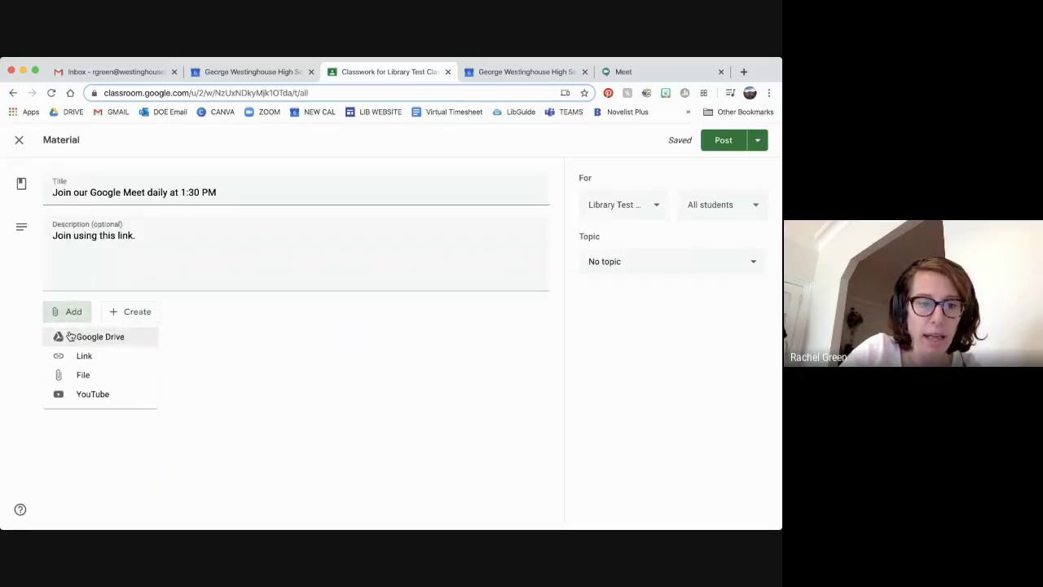
pyautogui.click(75, 356)
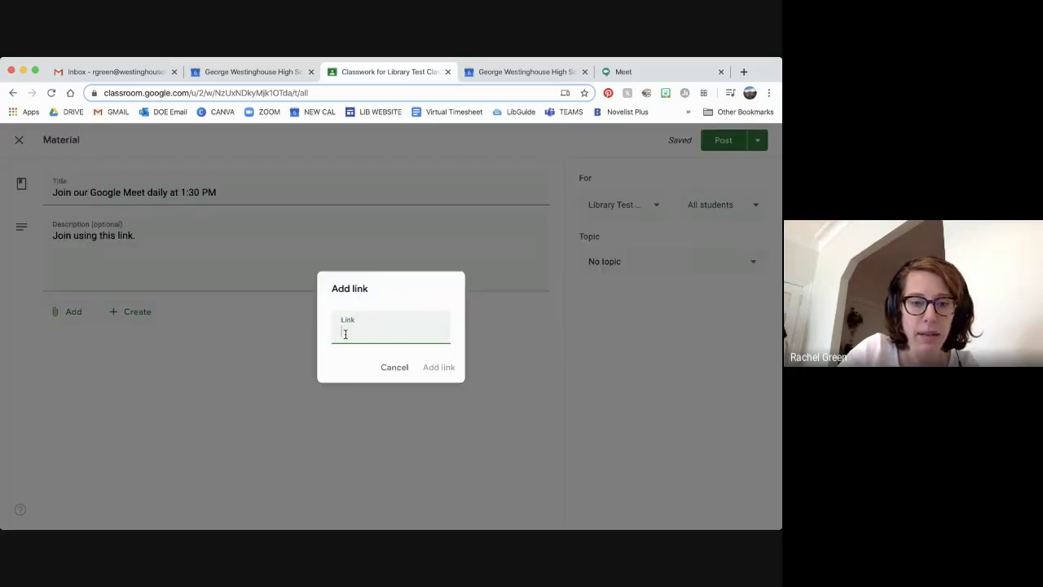
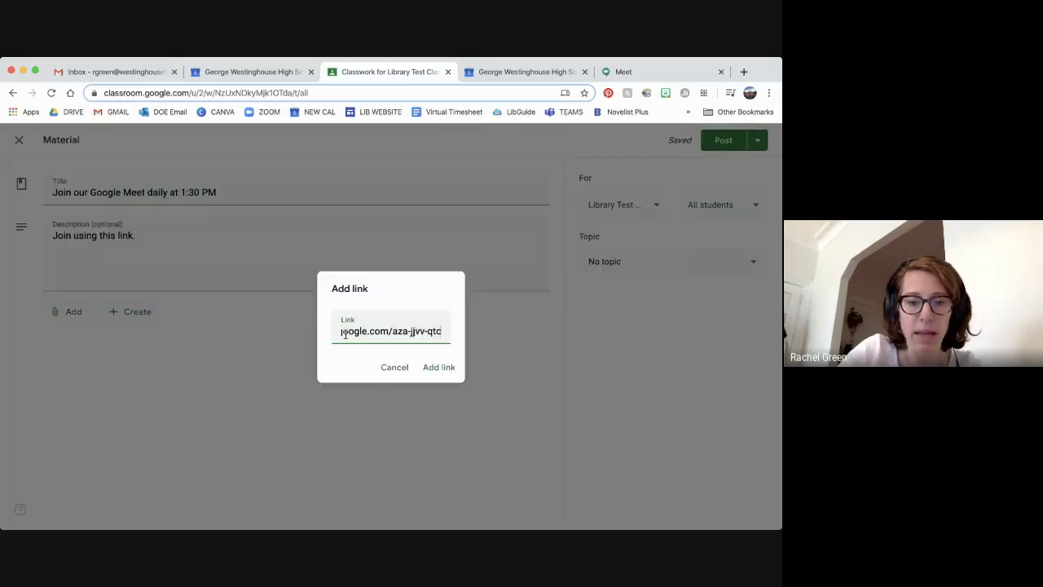
pyautogui.click(449, 367)
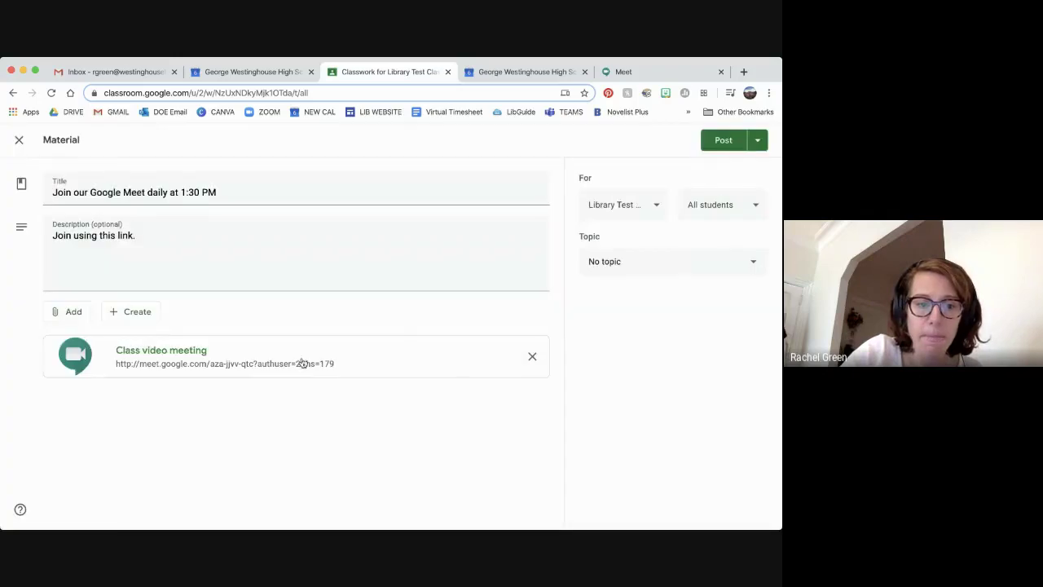
pyautogui.click(724, 140)
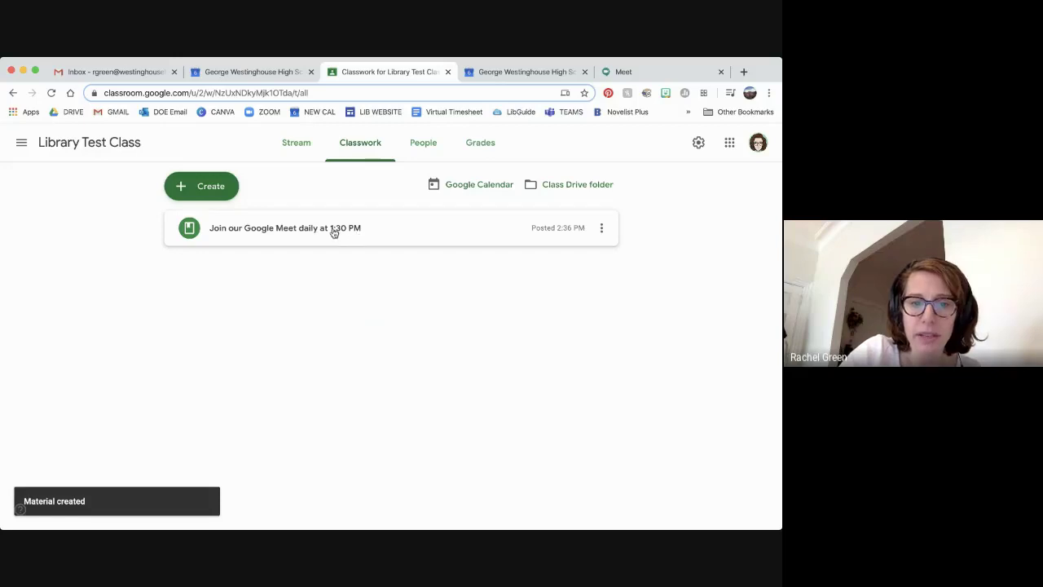
# Add a 'Google Meet Link' topic and drag the Meet material card under it
pyautogui.click(210, 195)
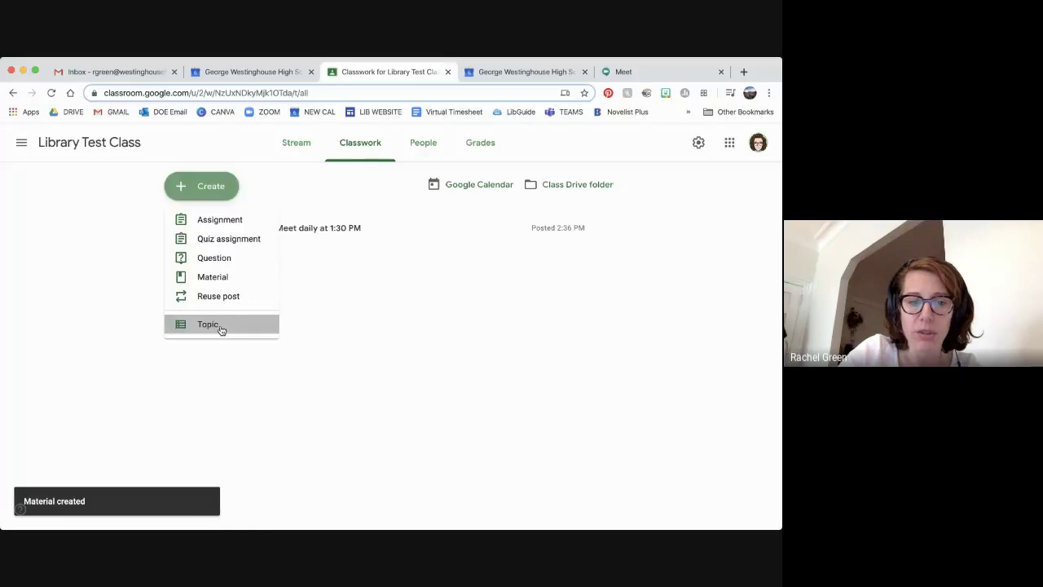
pyautogui.click(220, 328)
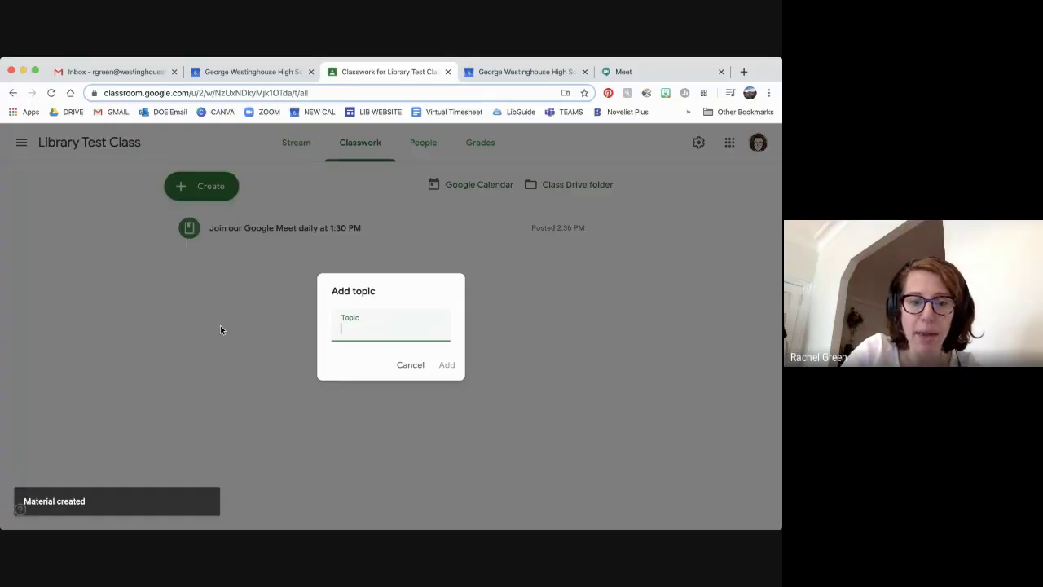
pyautogui.write('Google Meet Link')
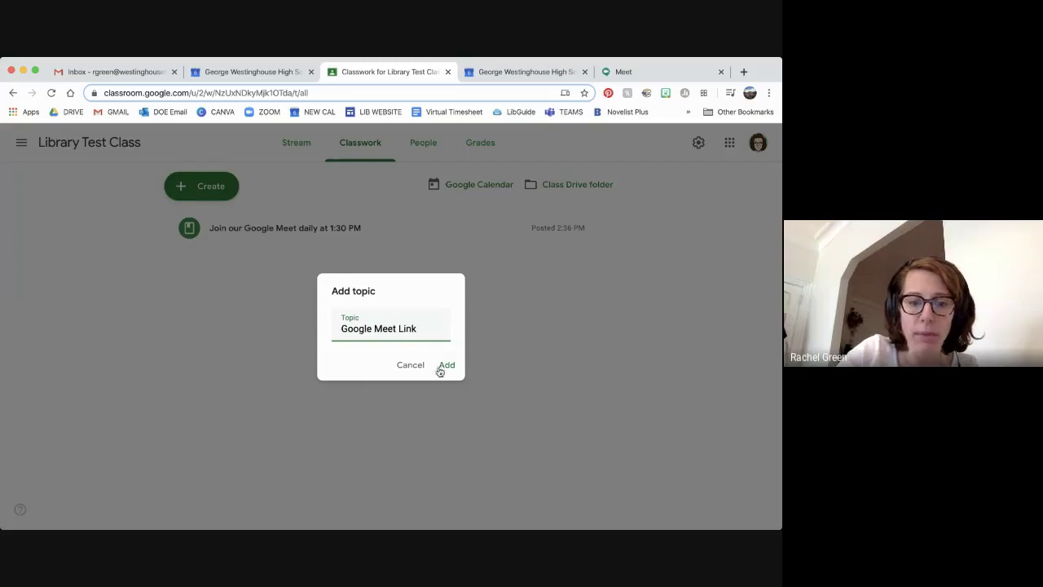
pyautogui.click(440, 371)
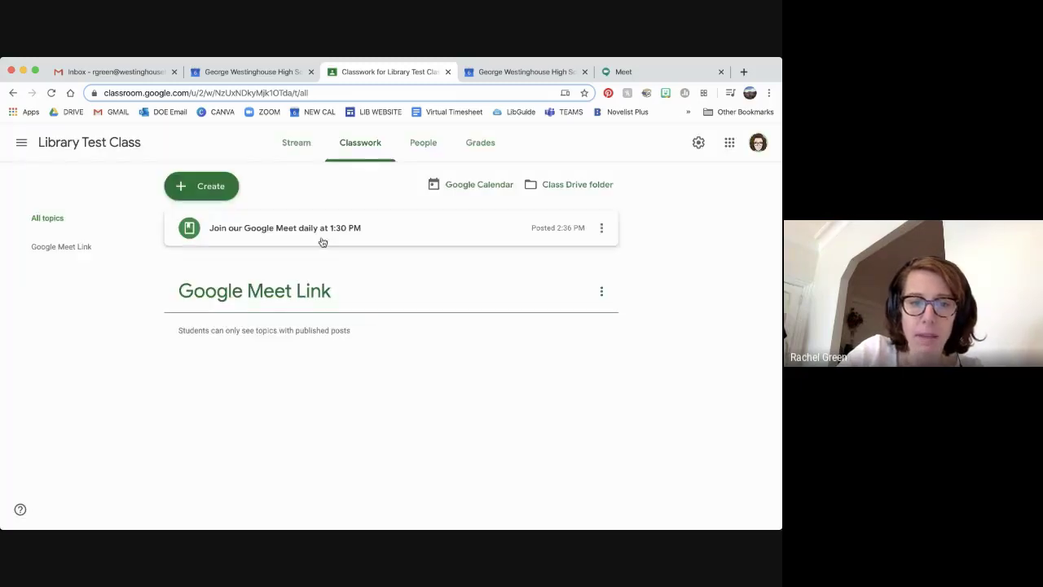
pyautogui.moveTo(323, 242); pyautogui.dragTo(301, 286)
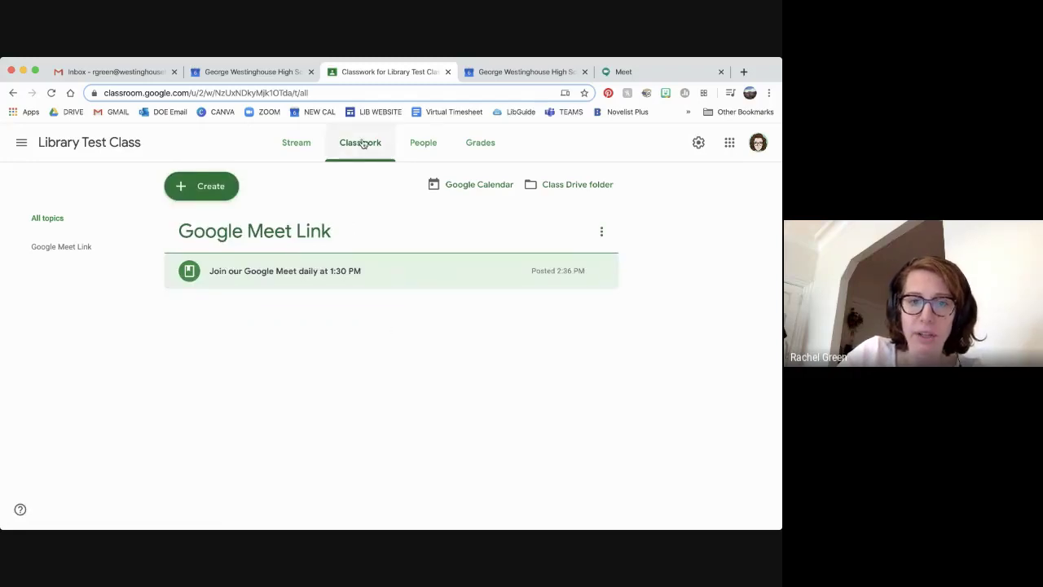
pyautogui.click(298, 147)
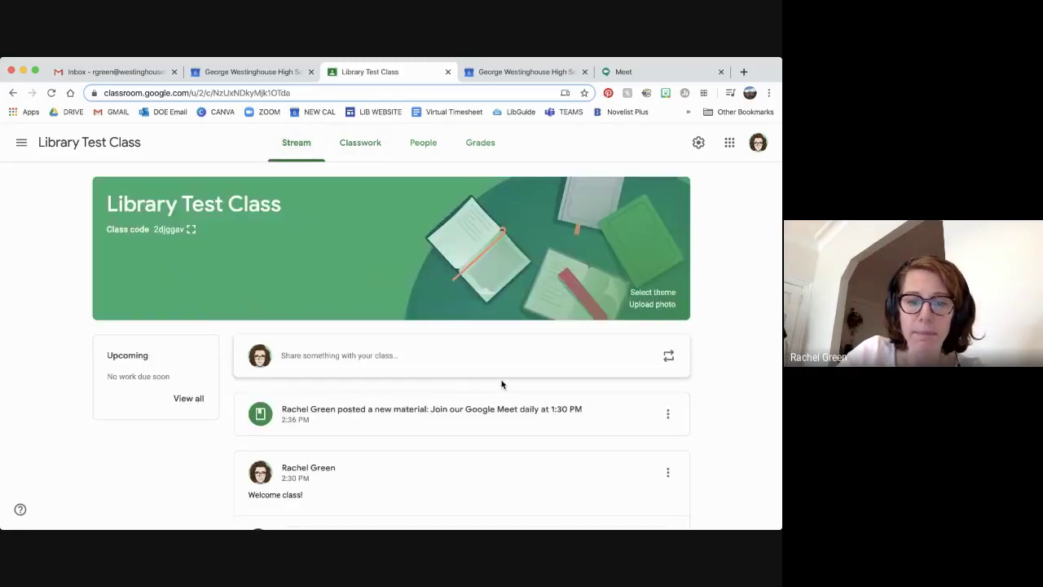
# In class settings, set 'Classwork on the stream' to 'Show attachments and details' and save
pyautogui.scroll(-1, 506, 388)
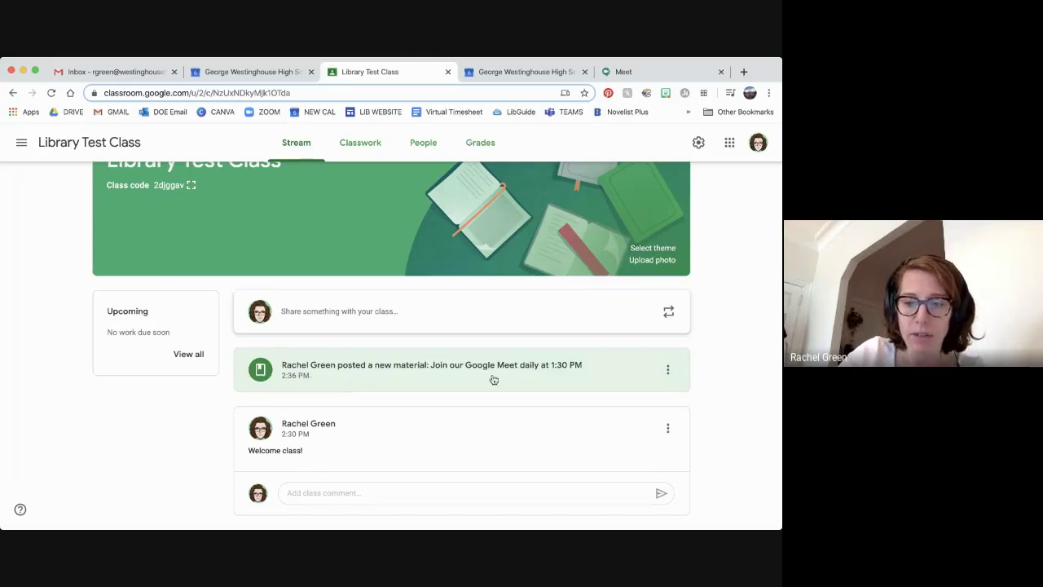
pyautogui.scroll(2, 497, 377)
pyautogui.click(699, 145)
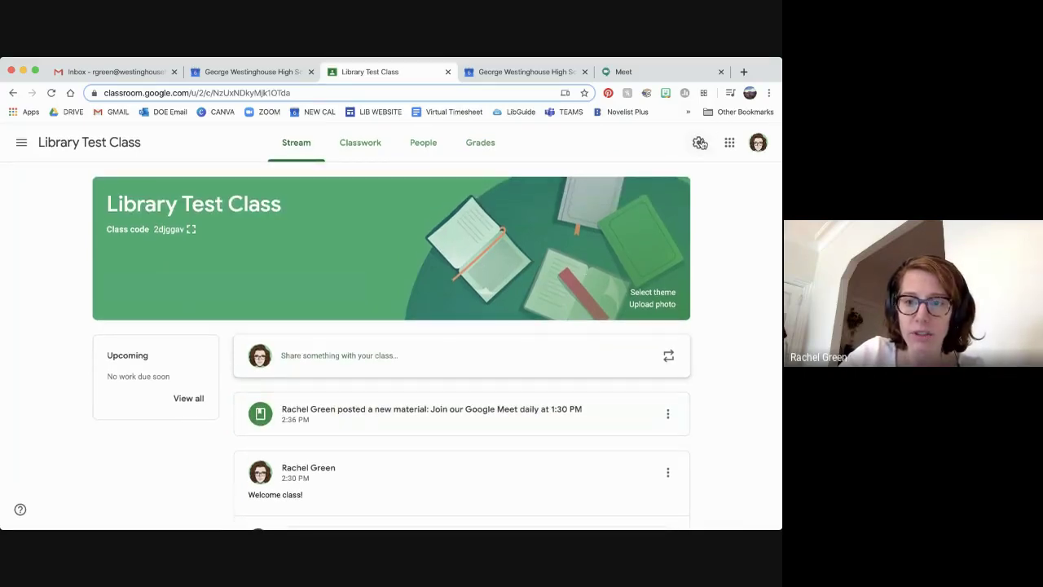
pyautogui.scroll(-5, 554, 304)
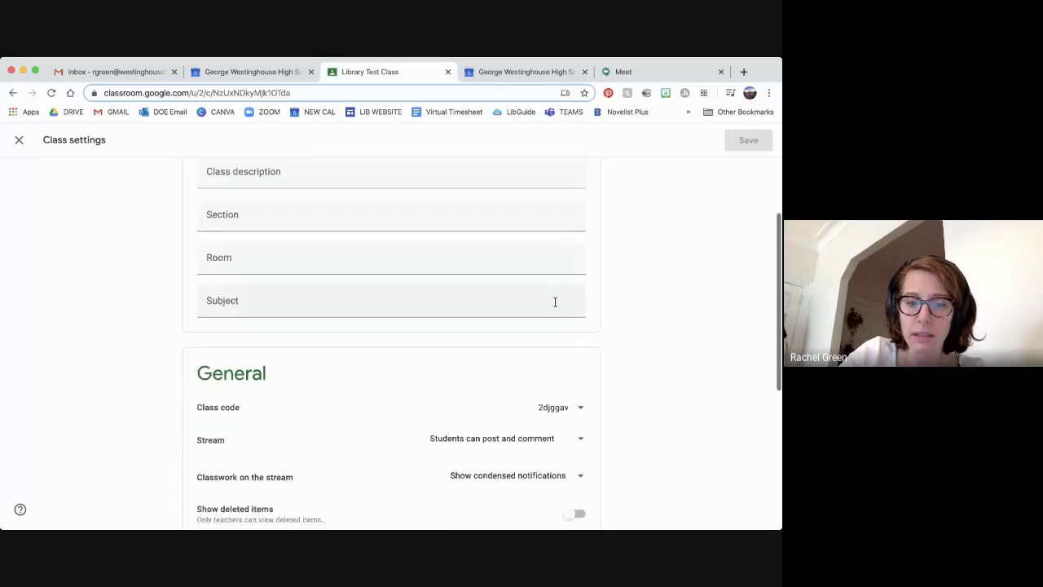
pyautogui.scroll(-1, 557, 305)
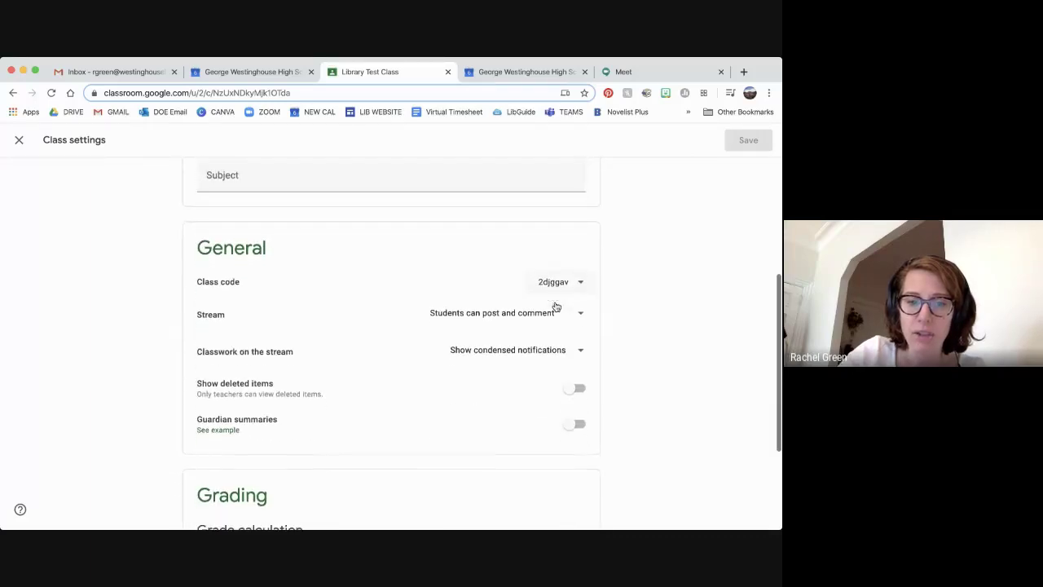
pyautogui.click(490, 351)
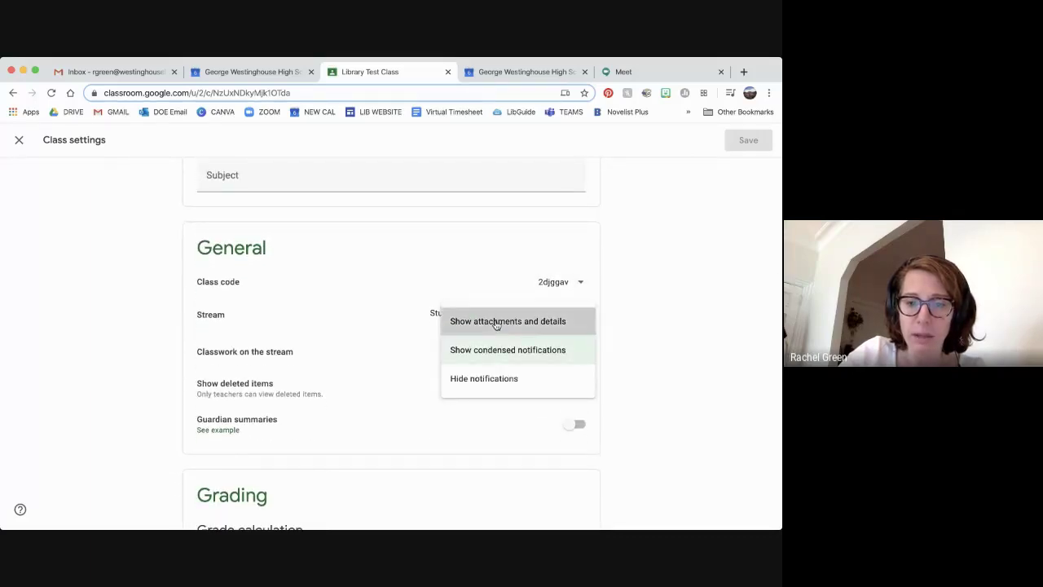
pyautogui.click(494, 322)
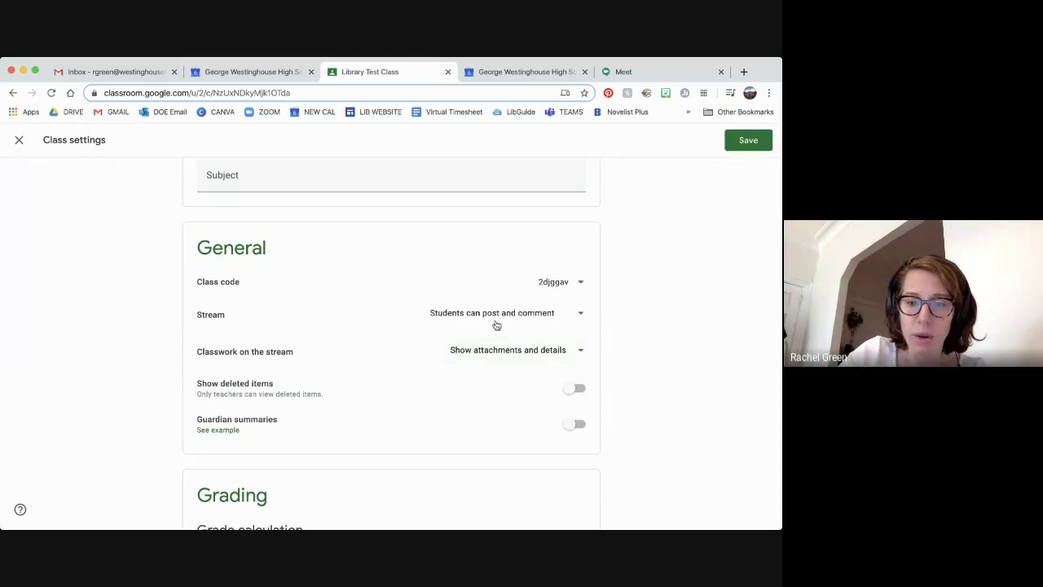
pyautogui.click(745, 141)
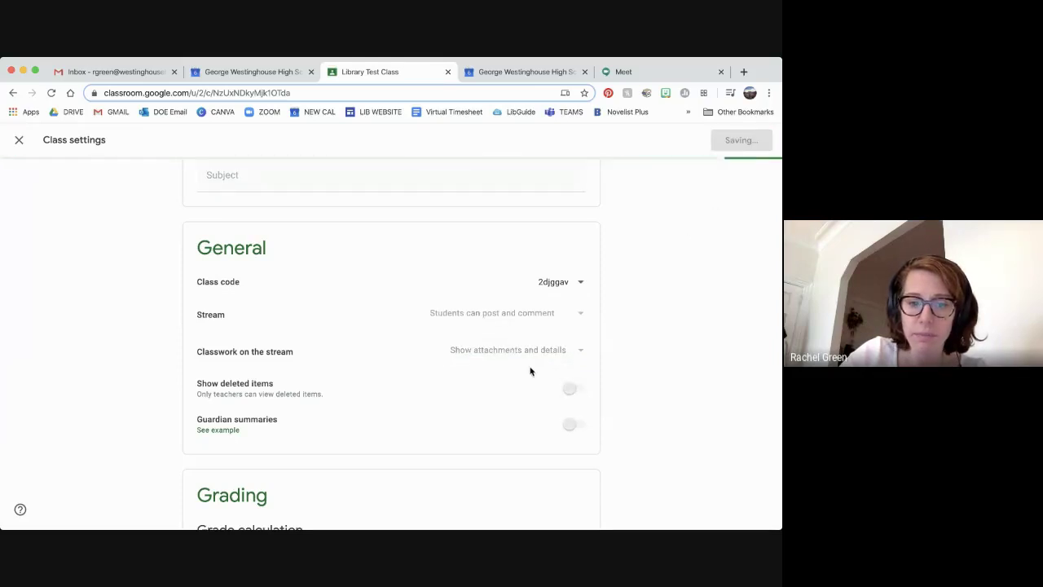
pyautogui.scroll(-3, 530, 373)
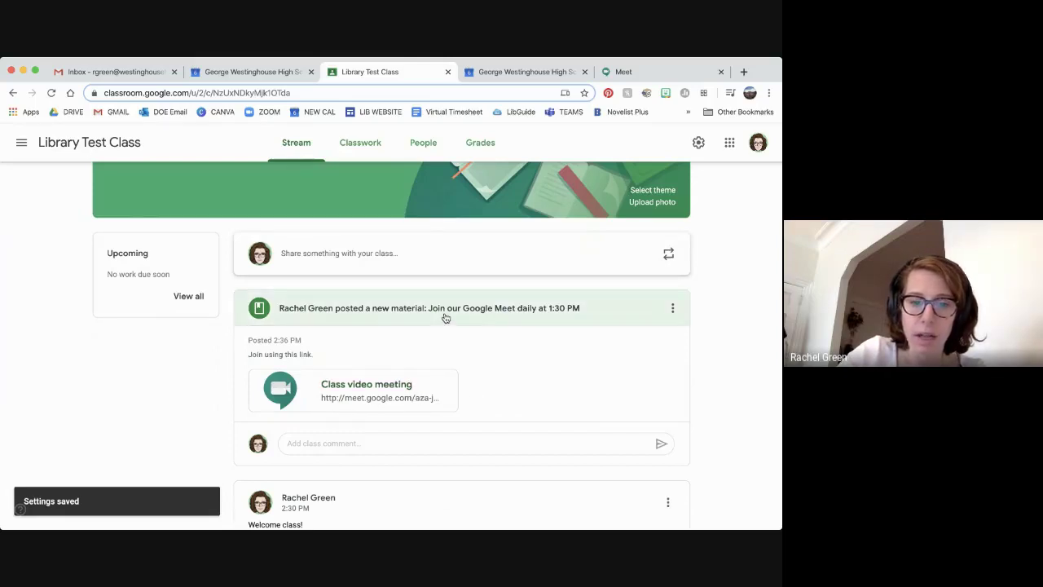
# Post the announcement 'Happy Monday! Here is your do now!' to the class stream
pyautogui.scroll(2, 379, 311)
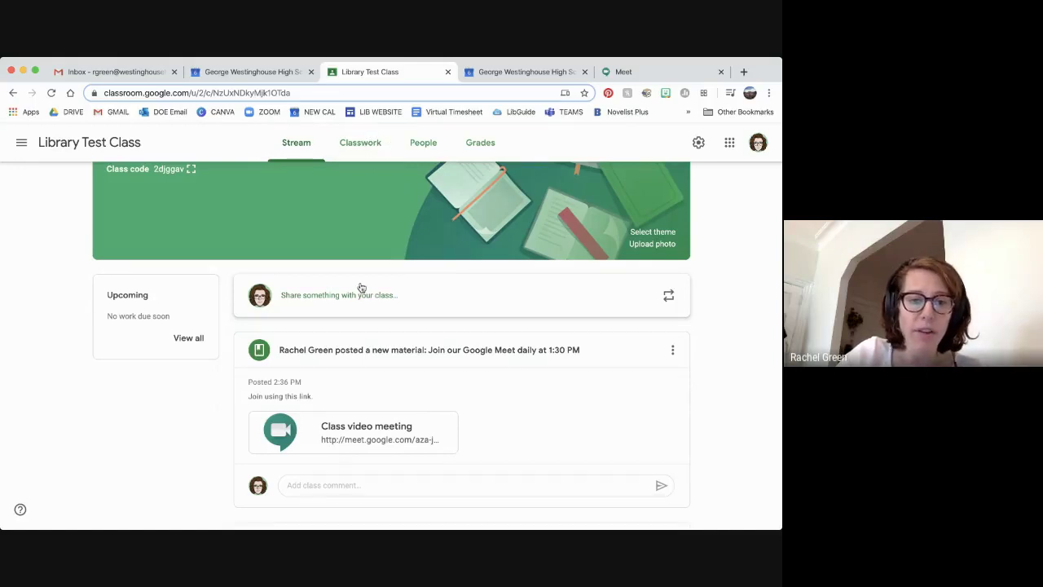
pyautogui.click(359, 298)
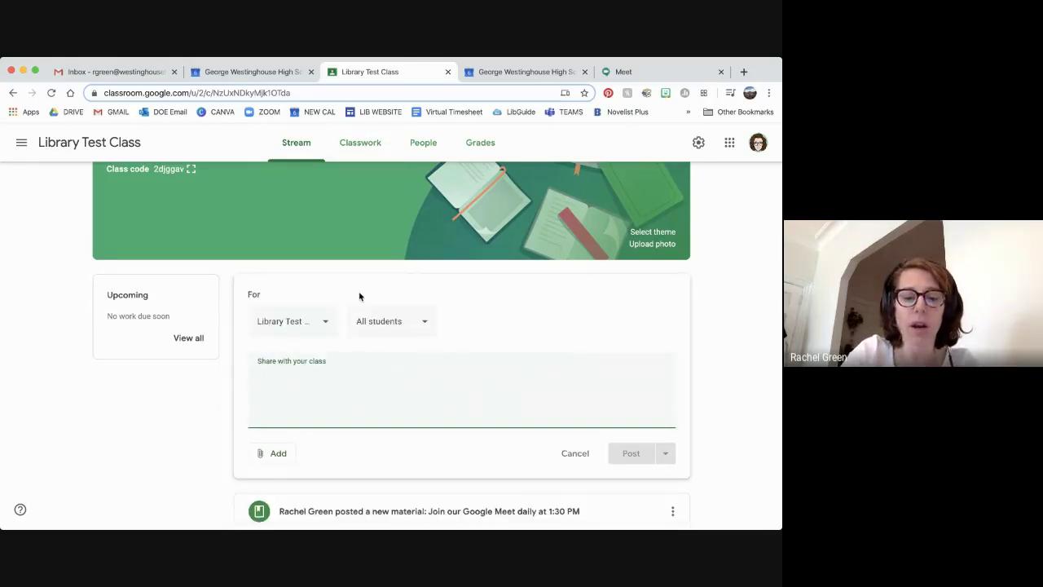
pyautogui.write('Happy')
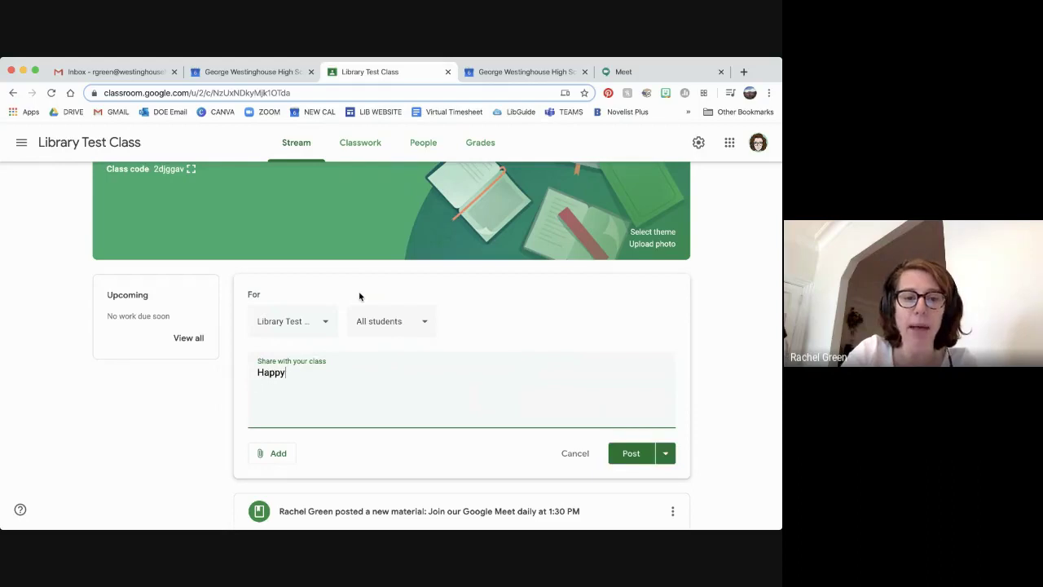
pyautogui.write(' Monday! H')
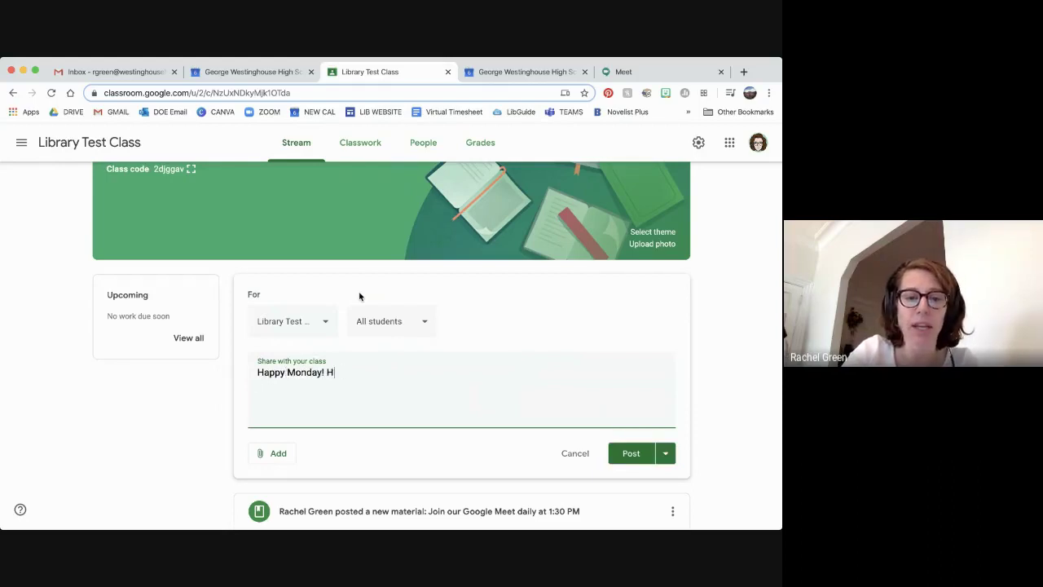
pyautogui.write('ere is your do now!')
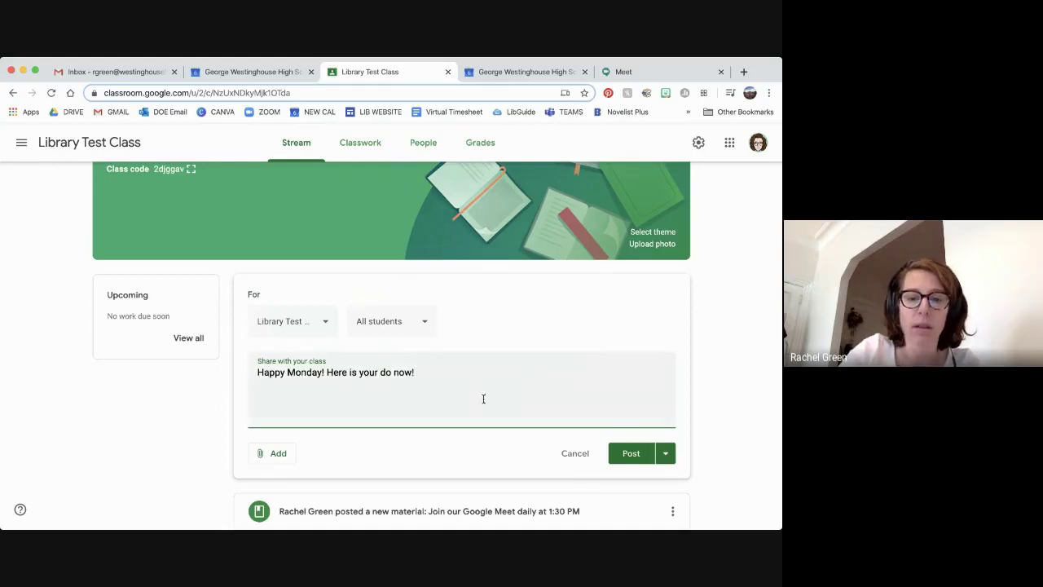
pyautogui.click(637, 453)
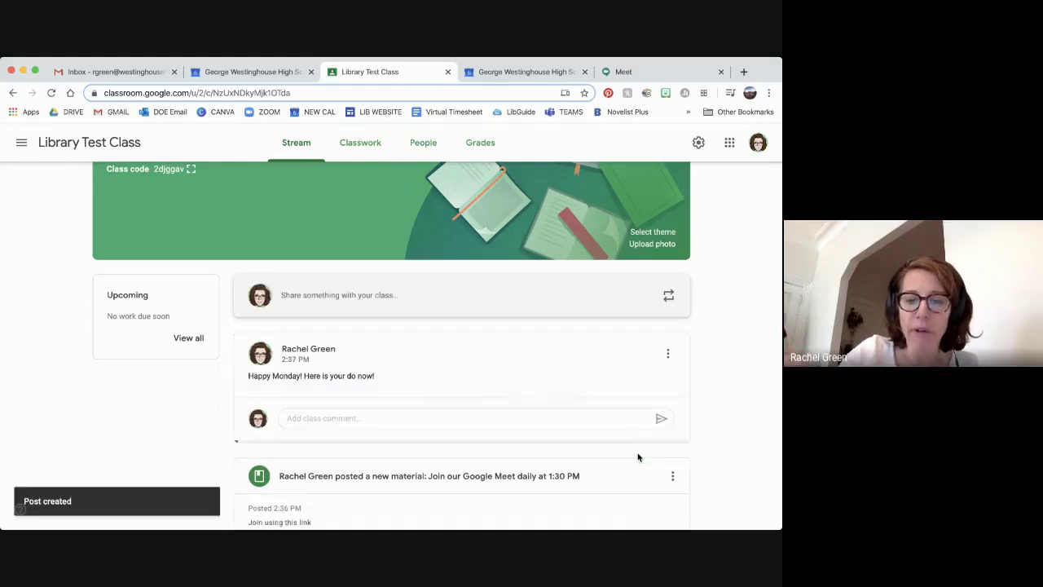
# Move the Meet material post to the top of the stream
pyautogui.scroll(-1, 708, 409)
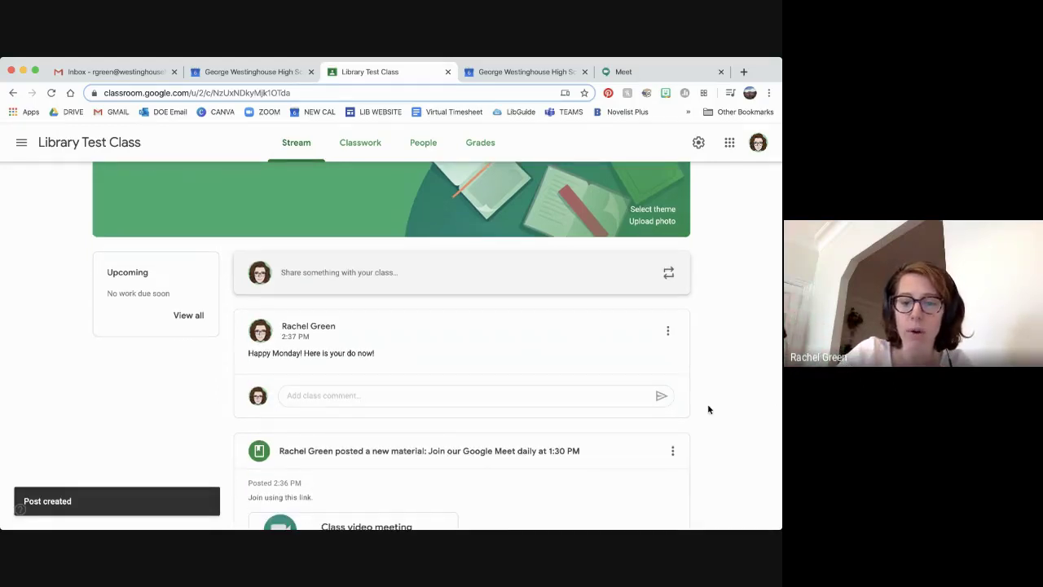
pyautogui.scroll(-2, 708, 409)
pyautogui.scroll(-2, 708, 410)
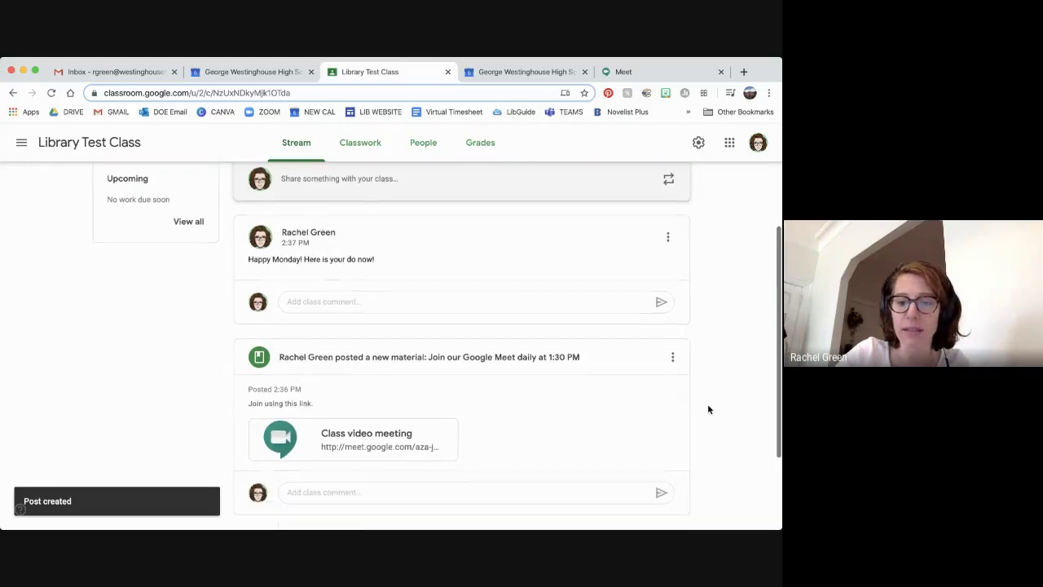
pyautogui.click(673, 360)
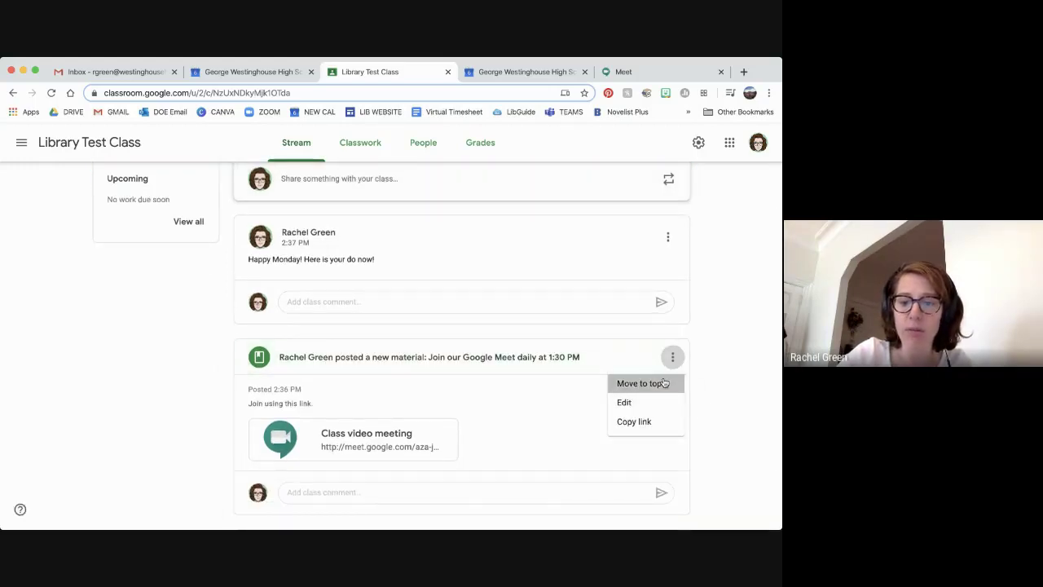
pyautogui.click(664, 383)
pyautogui.scroll(2, 662, 380)
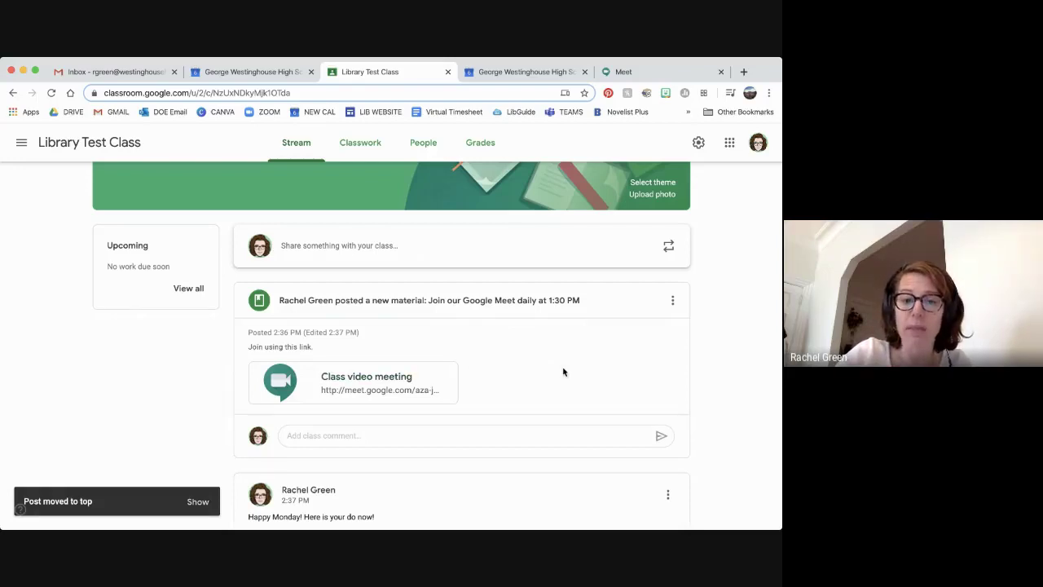
# Test the class video meeting link, then close Meet and return to the calendar week view
pyautogui.click(379, 380)
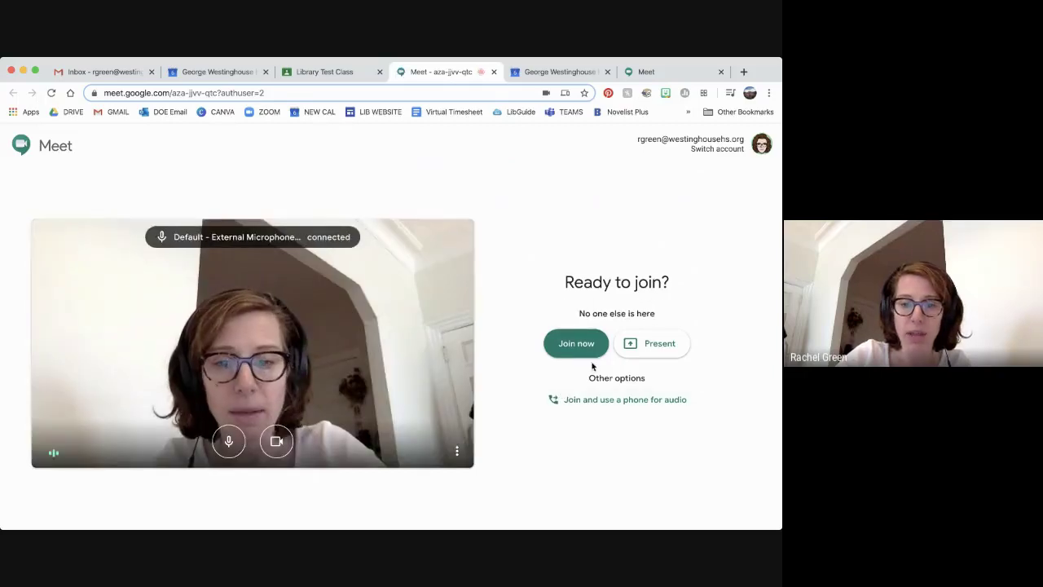
pyautogui.click(493, 73)
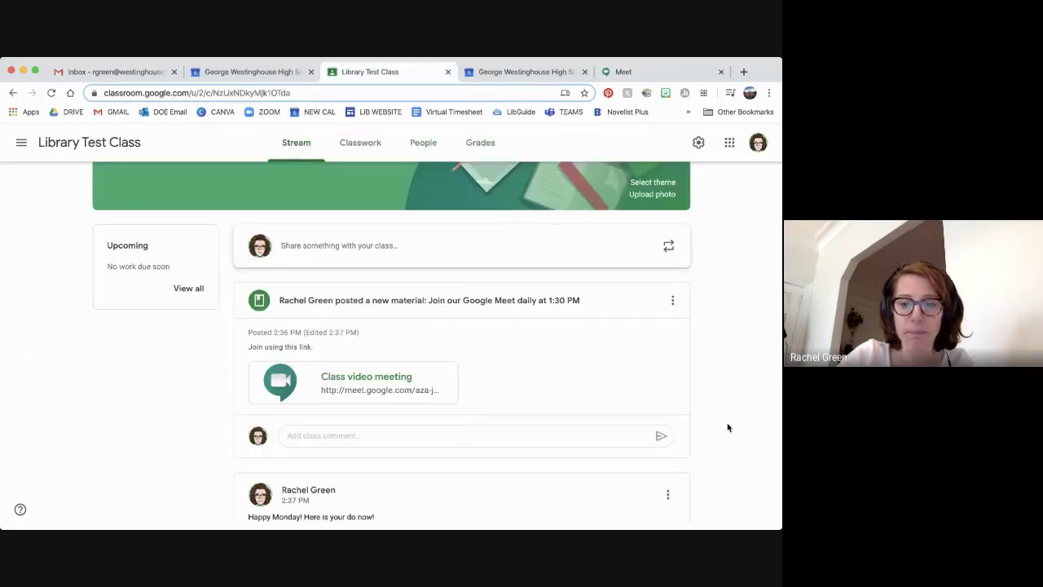
pyautogui.scroll(2, 644, 427)
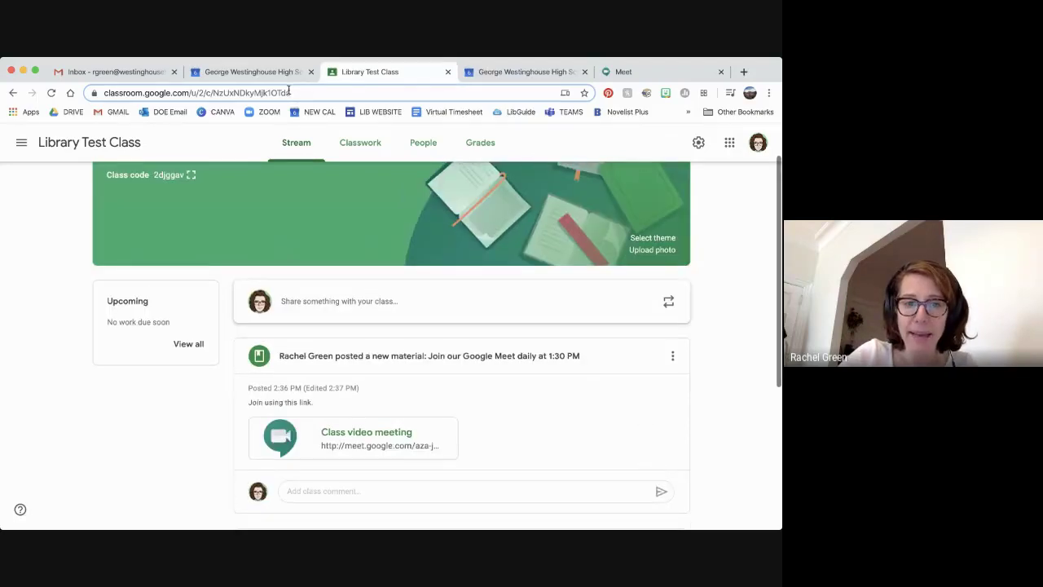
pyautogui.click(260, 73)
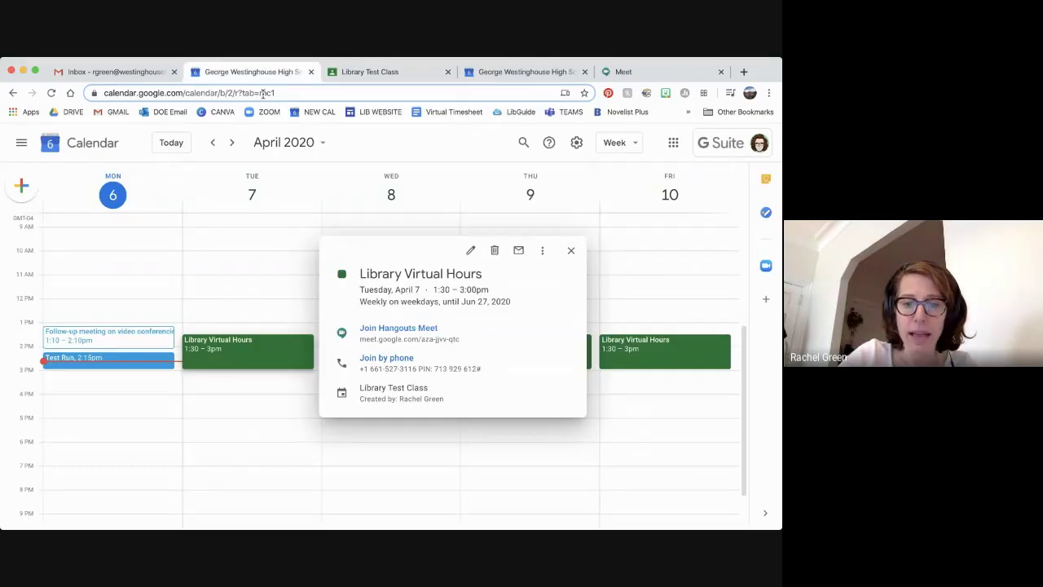
pyautogui.click(570, 250)
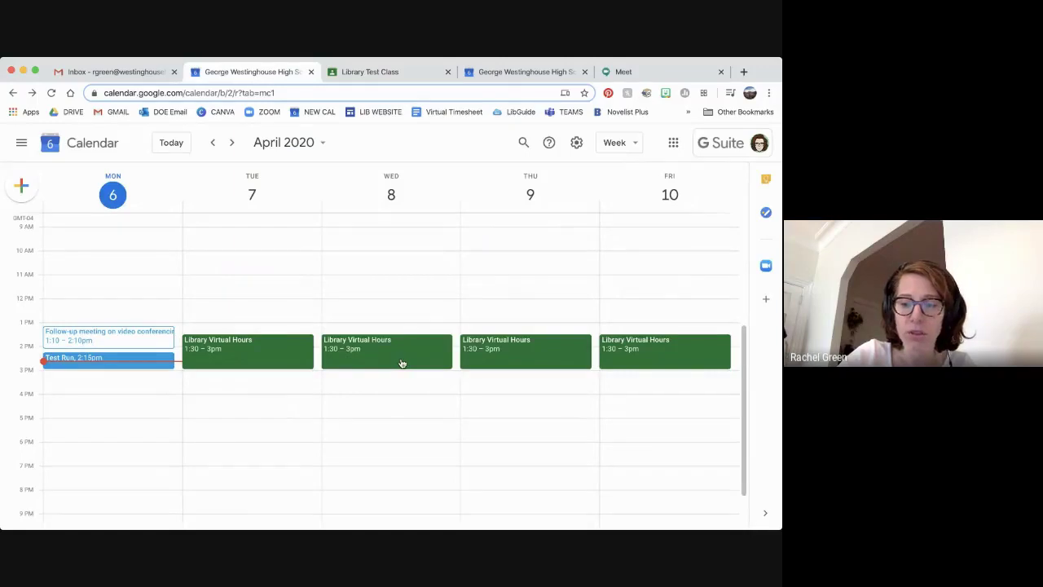